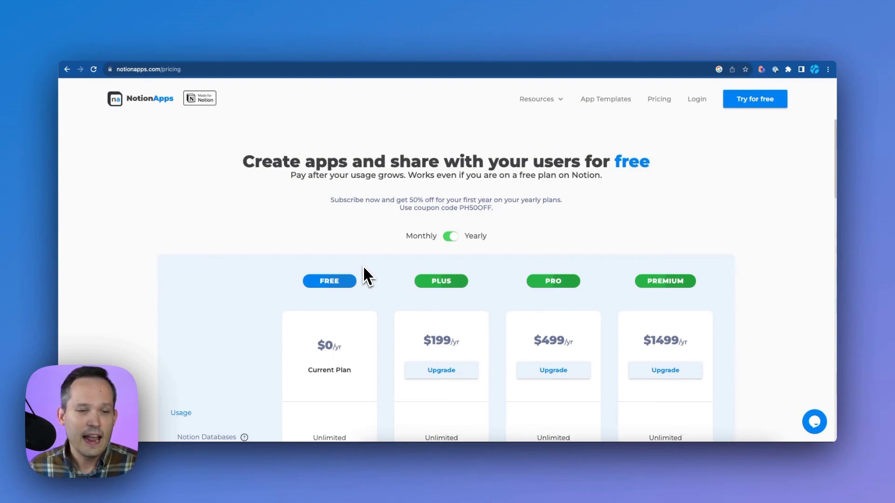
scroll(363, 268, "down", 5)
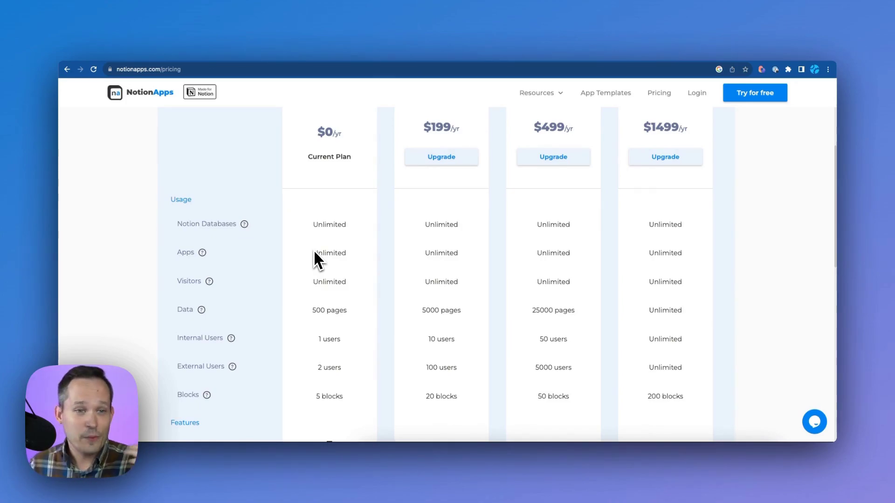
scroll(325, 298, "up", 5)
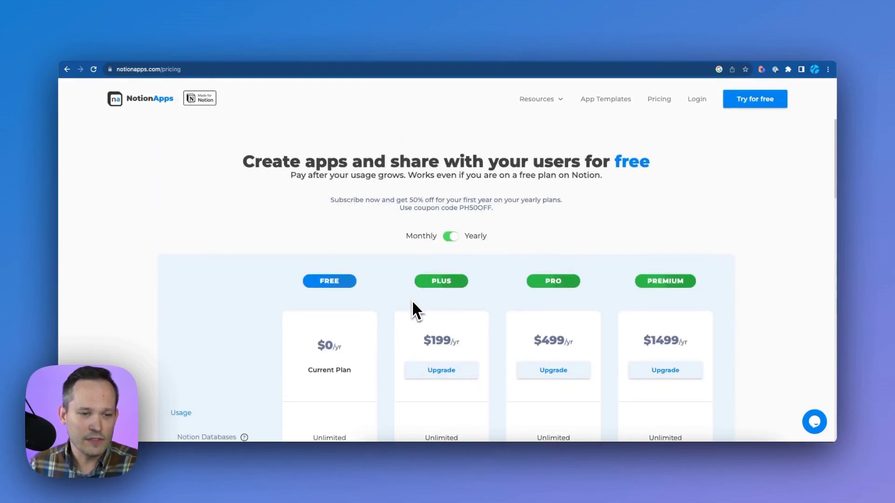
scroll(412, 300, "down", 1)
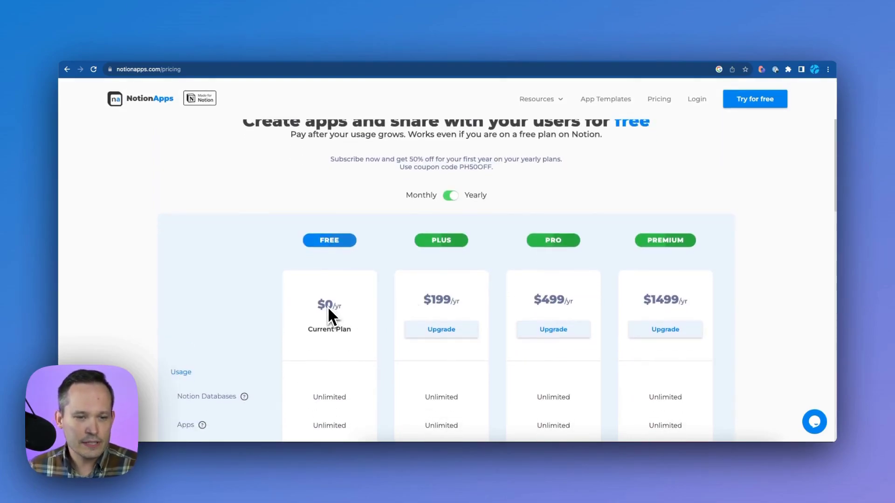
scroll(346, 318, "down", 2)
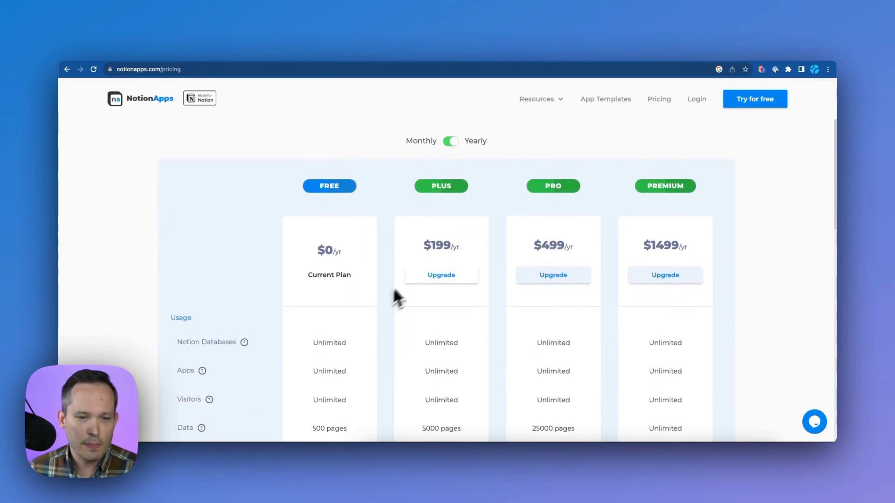
scroll(464, 280, "down", 2)
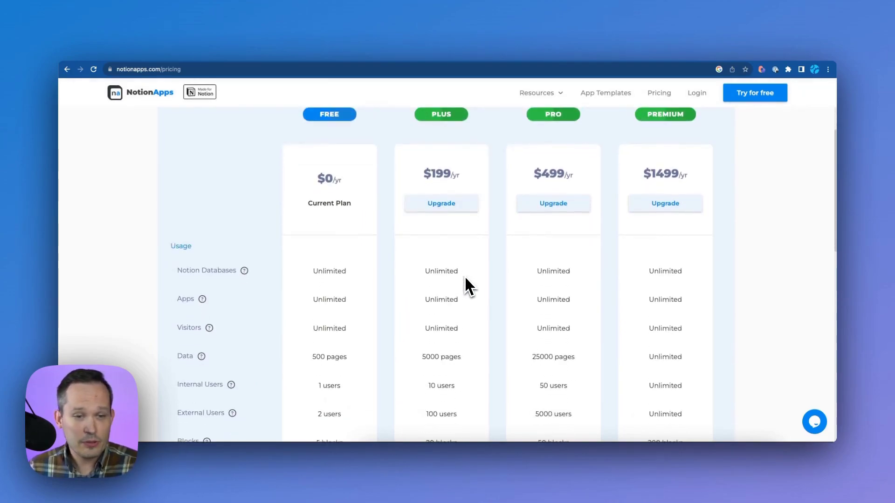
scroll(462, 285, "down", 1)
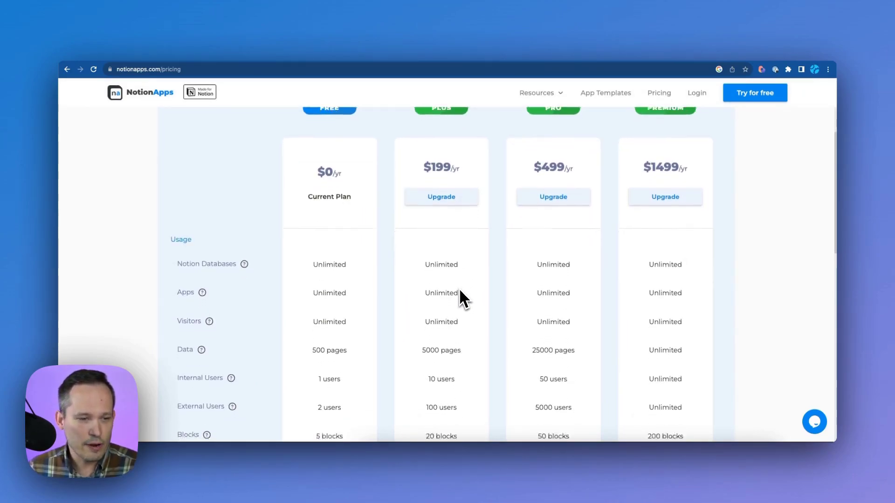
scroll(459, 293, "down", 3)
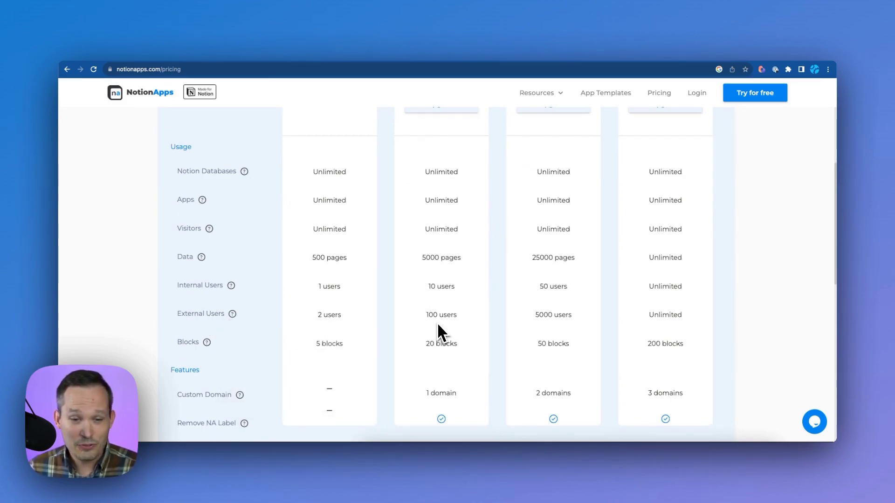
scroll(534, 320, "down", 1)
scroll(534, 320, "up", 5)
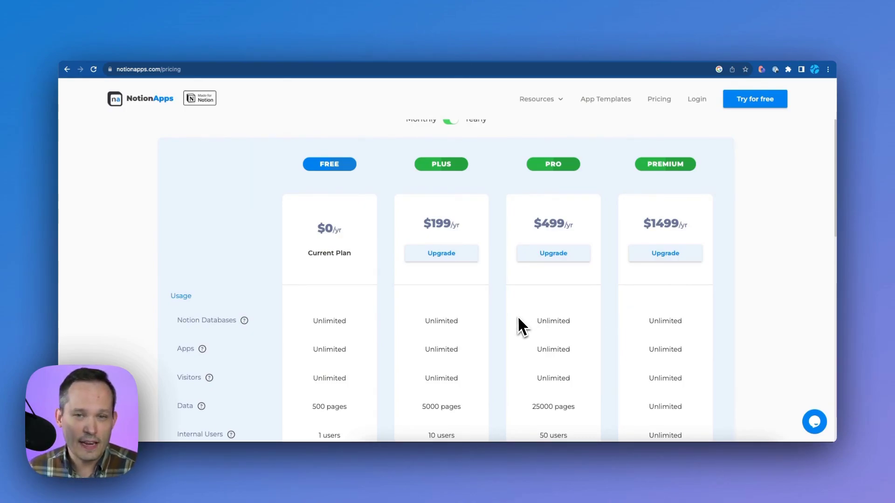
scroll(611, 128, "up", 3)
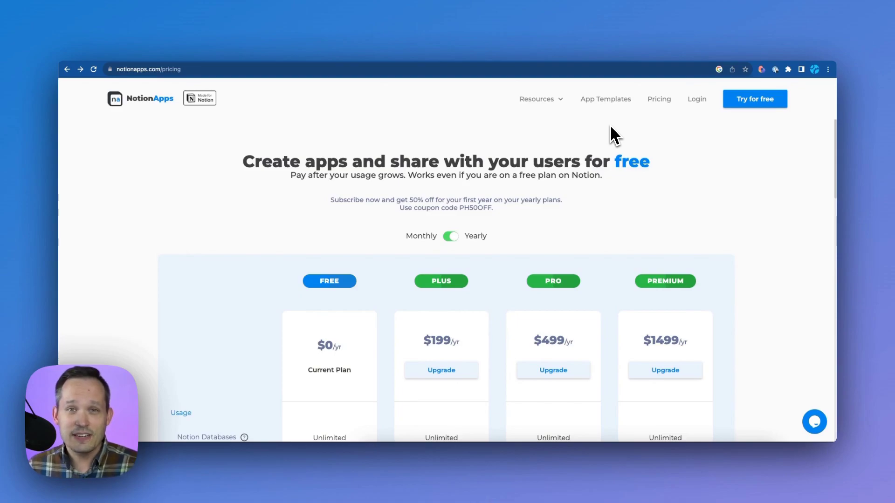
- Sign in to My Apps and open the App Templates gallery
left_click(697, 100)
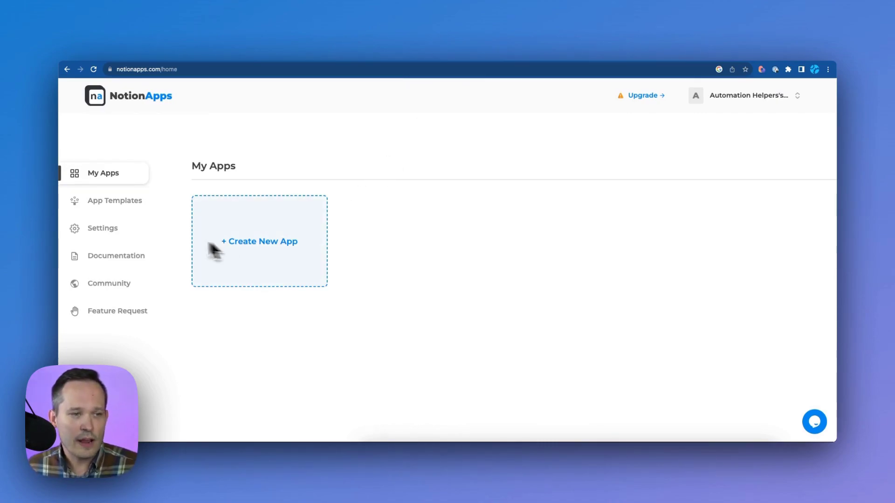
left_click(135, 206)
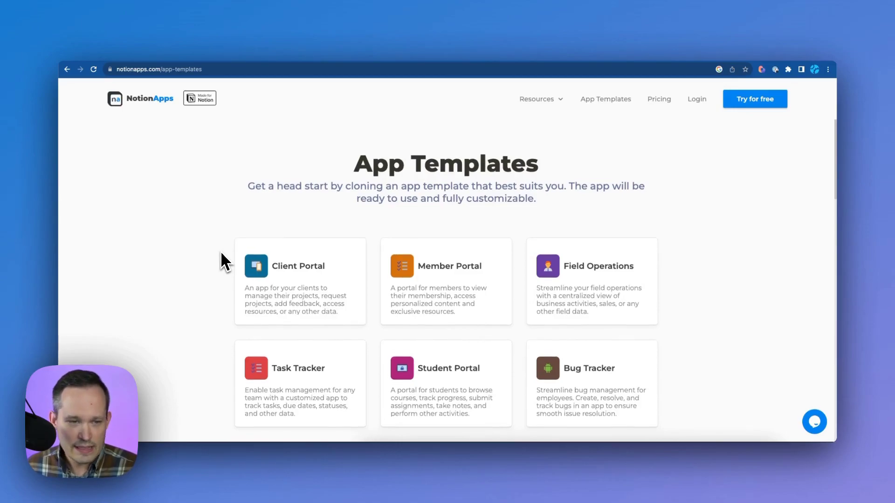
- Open the Client Portal template and scroll through its page
scroll(224, 260, "down", 1)
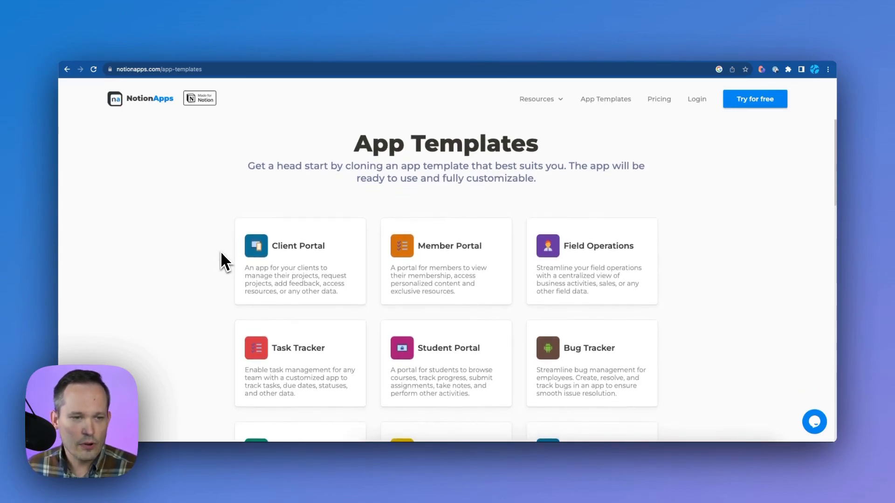
left_click(287, 257)
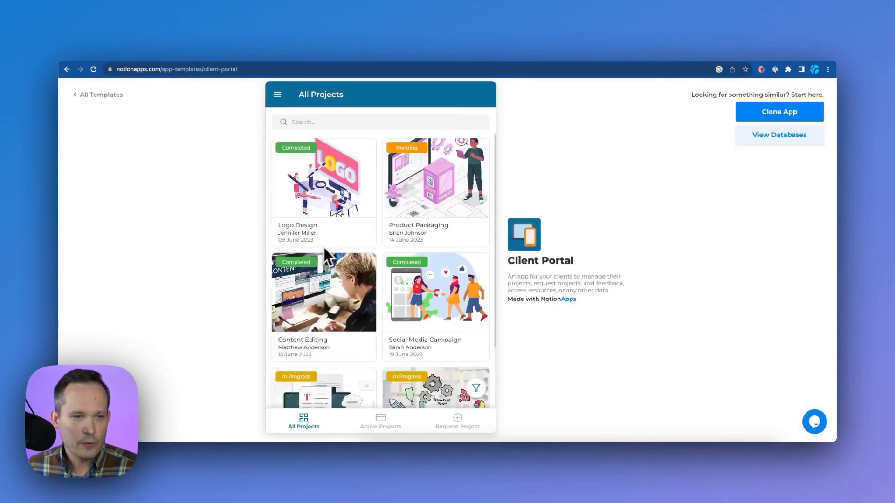
scroll(343, 250, "down", 2)
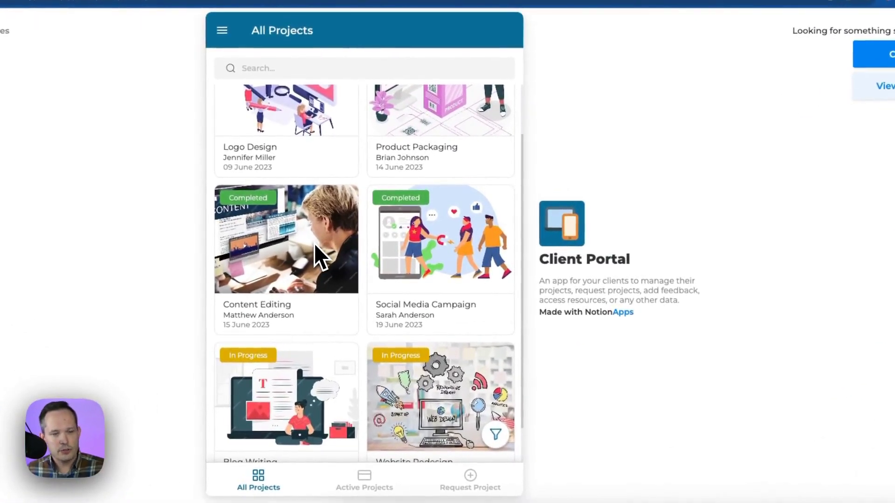
scroll(314, 243, "down", 1)
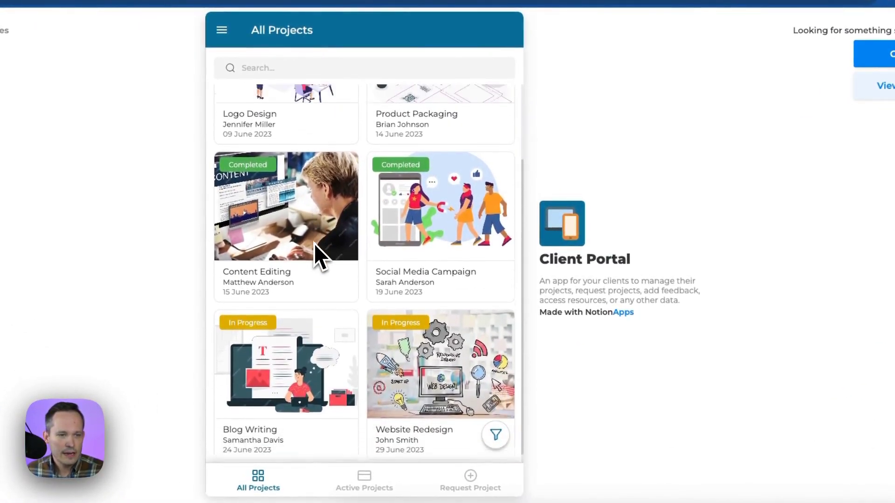
scroll(314, 243, "up", 3)
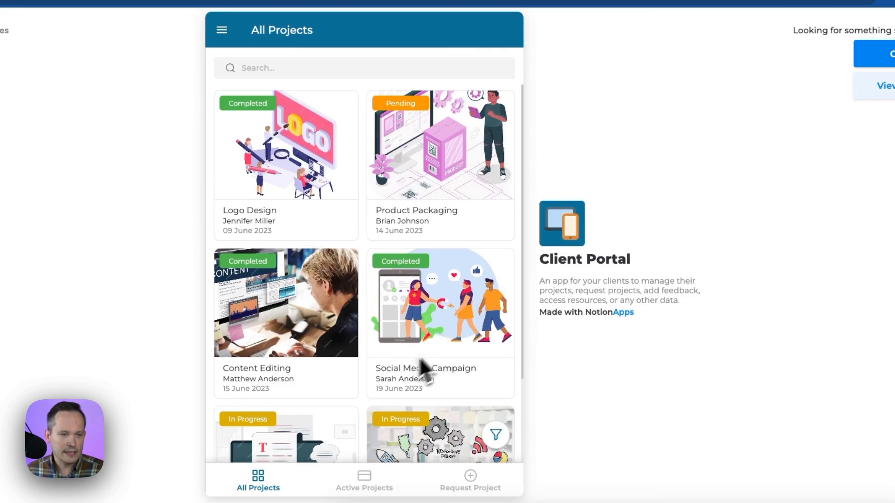
- Preview the Active Projects tab and the Logo Design project details, then return to All Projects
left_click(375, 485)
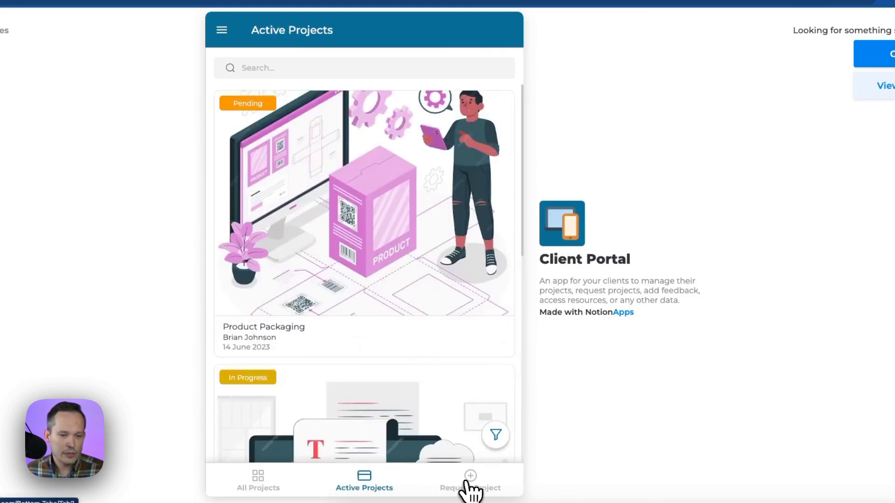
left_click(277, 484)
left_click(286, 176)
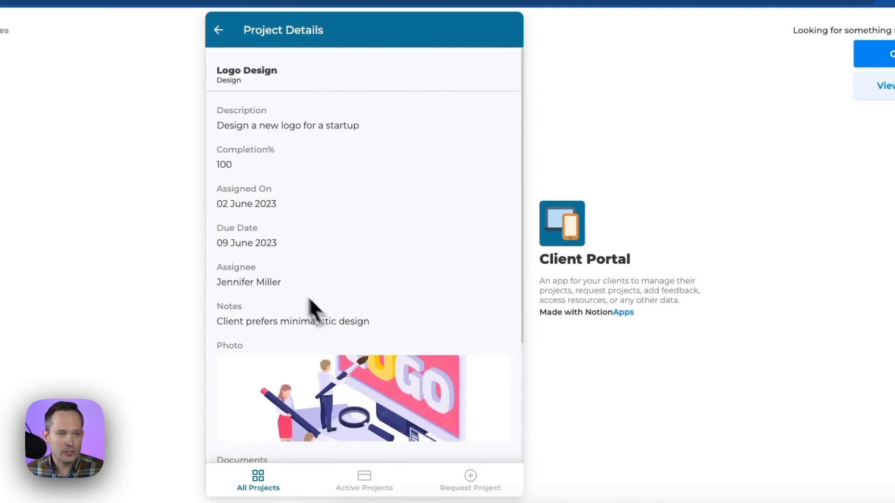
left_click(218, 31)
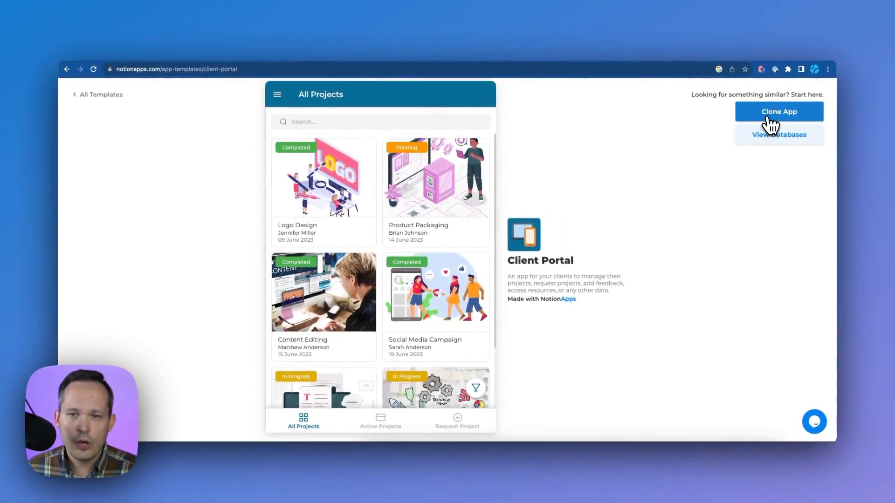
- Start cloning Client Portal and open its Notion template from step 1/3
left_click(766, 118)
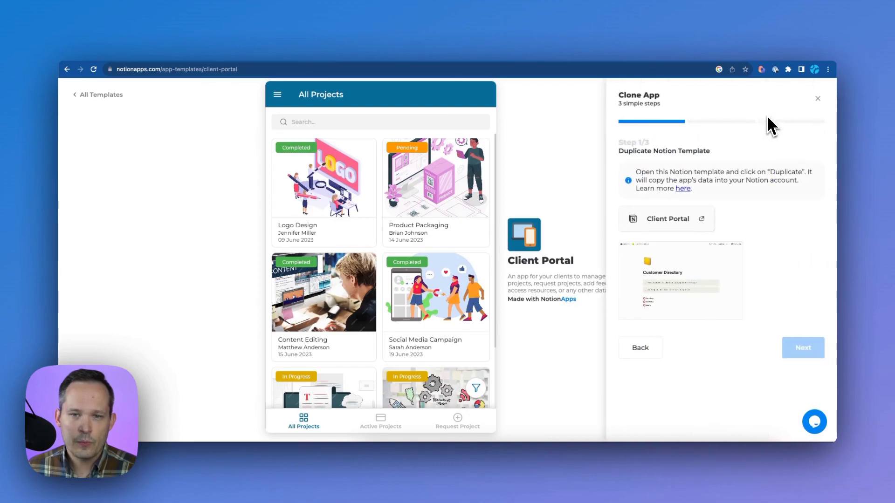
left_click(688, 231)
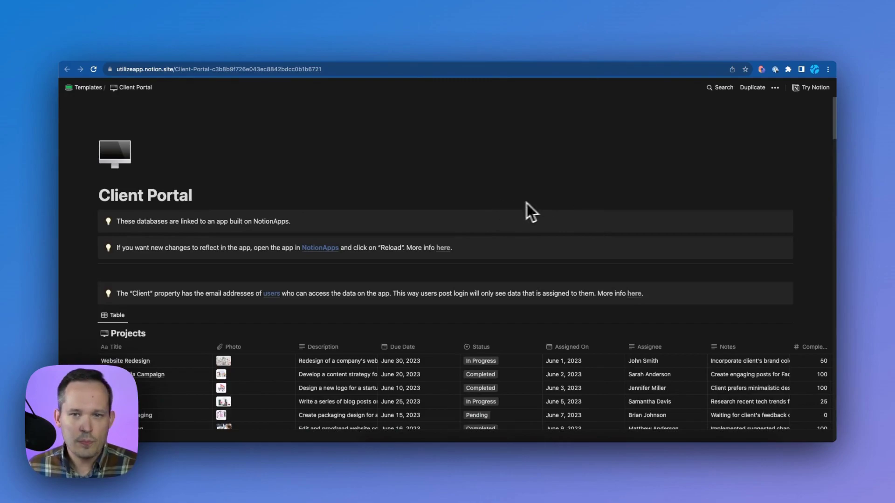
- Duplicate the template into Notion and inspect its Users and Projects tables
left_click(751, 88)
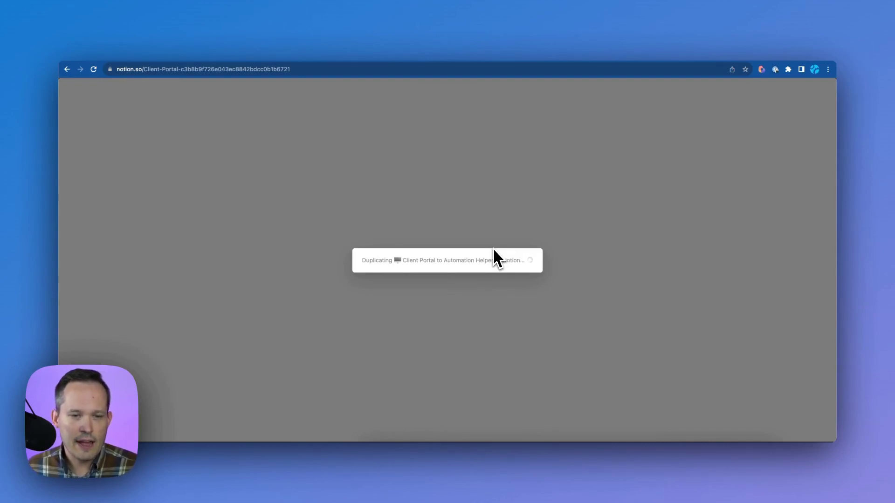
scroll(320, 272, "down", 10)
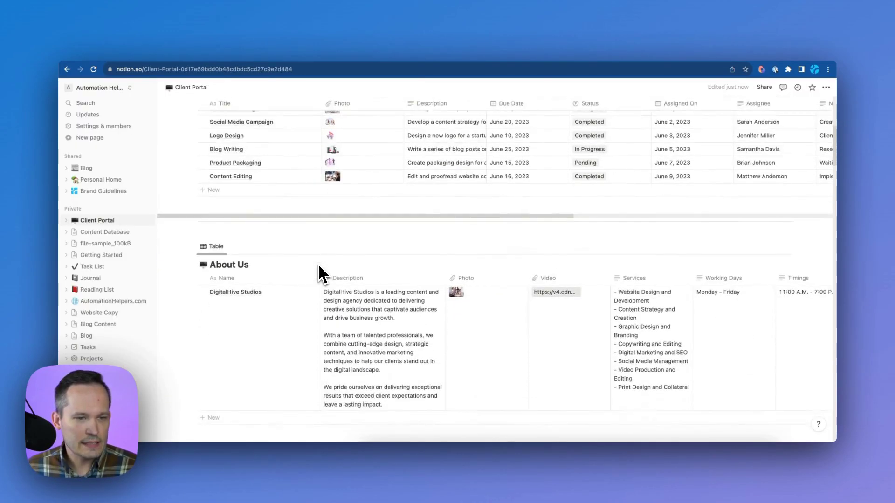
scroll(320, 273, "up", 6)
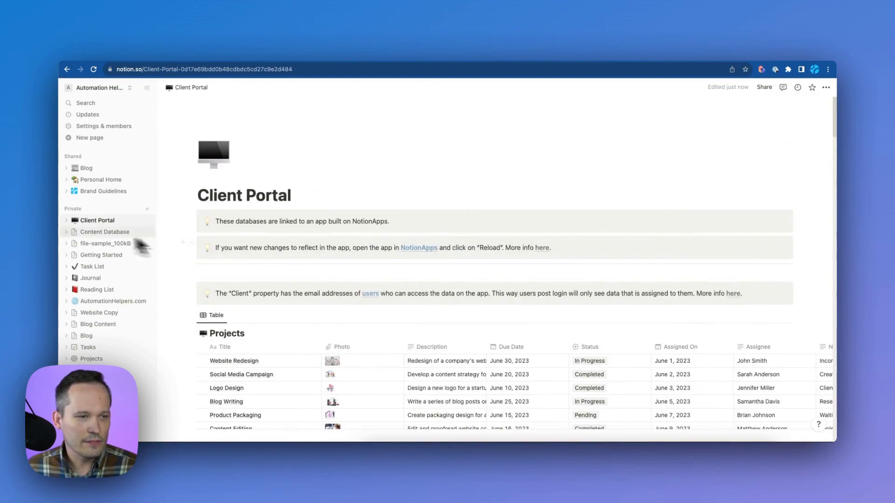
left_click(67, 221)
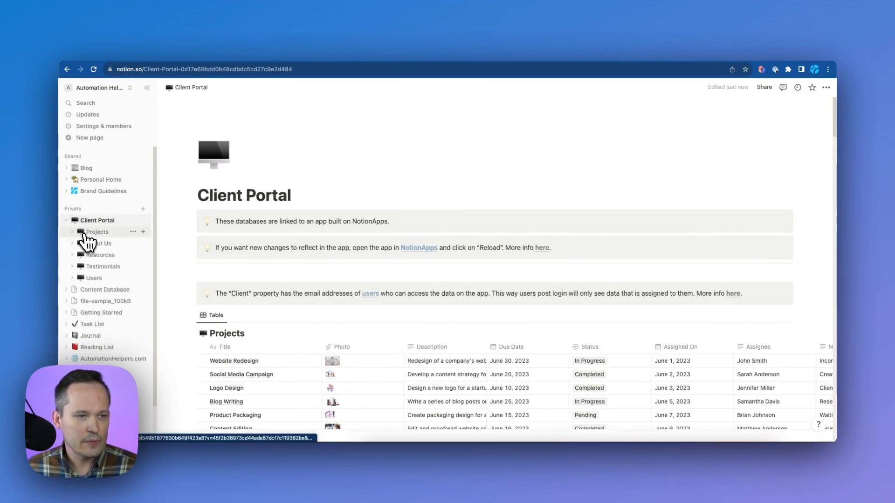
left_click(95, 279)
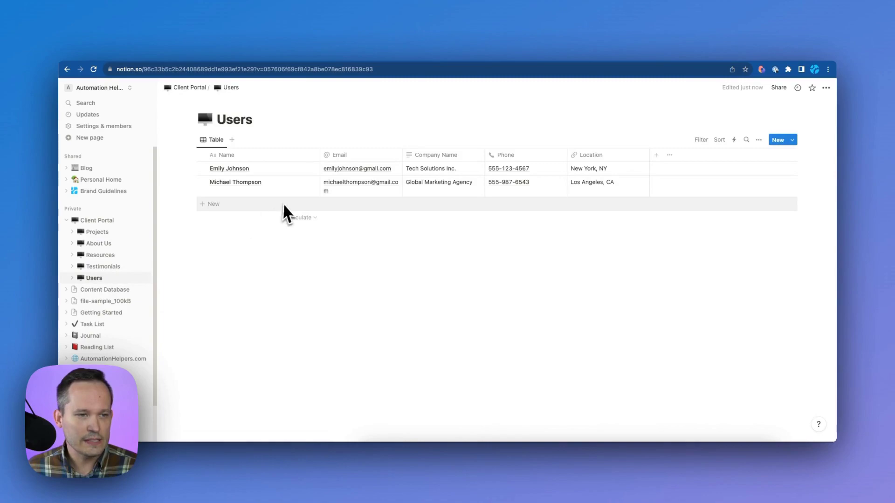
left_click(81, 232)
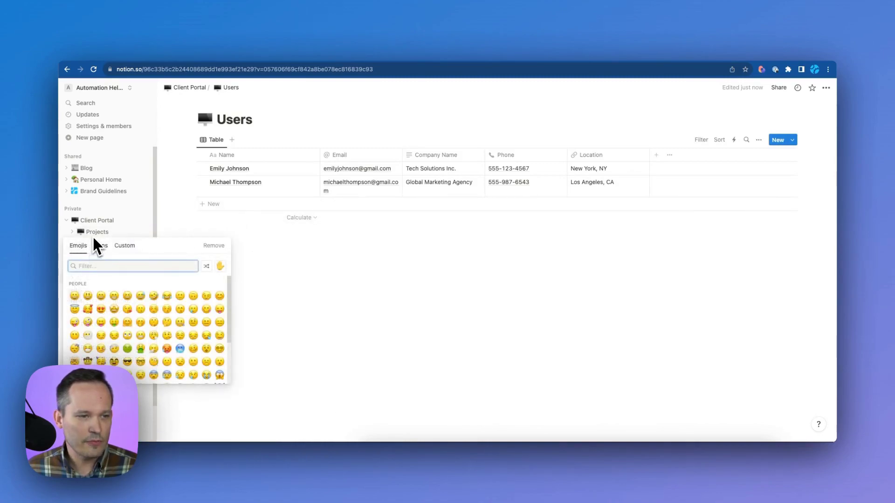
left_click(93, 233)
left_click(95, 232)
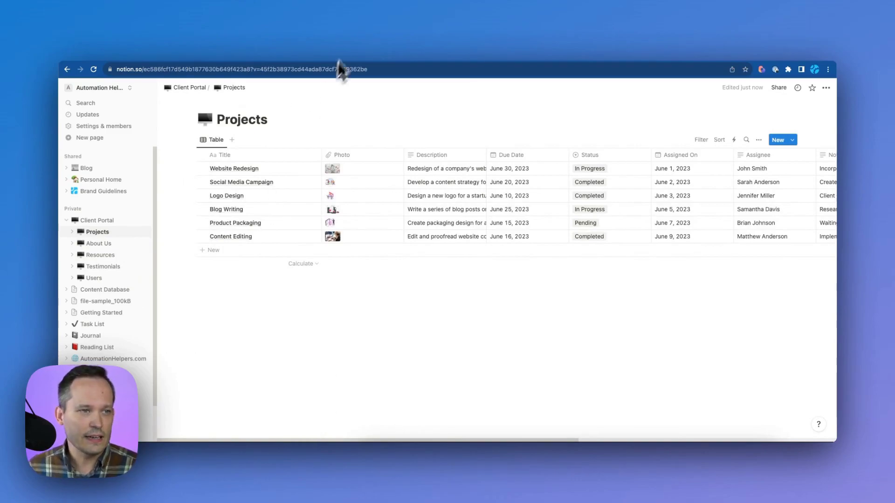
- Back in NotionApps, advance to step 2 and begin connecting the Notion template
left_click(151, 57)
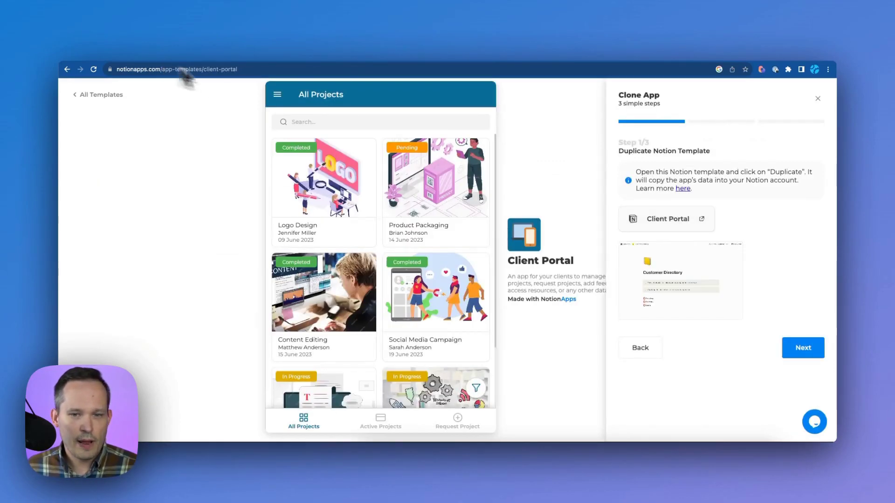
left_click(803, 348)
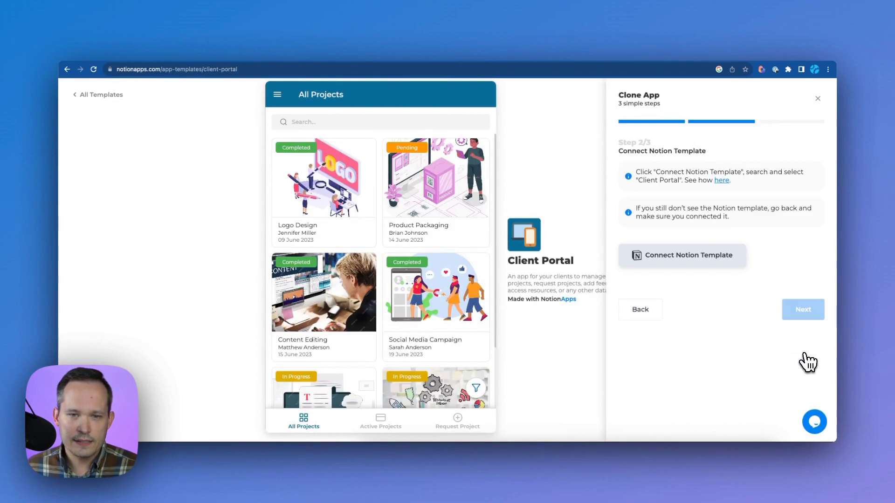
left_click(670, 259)
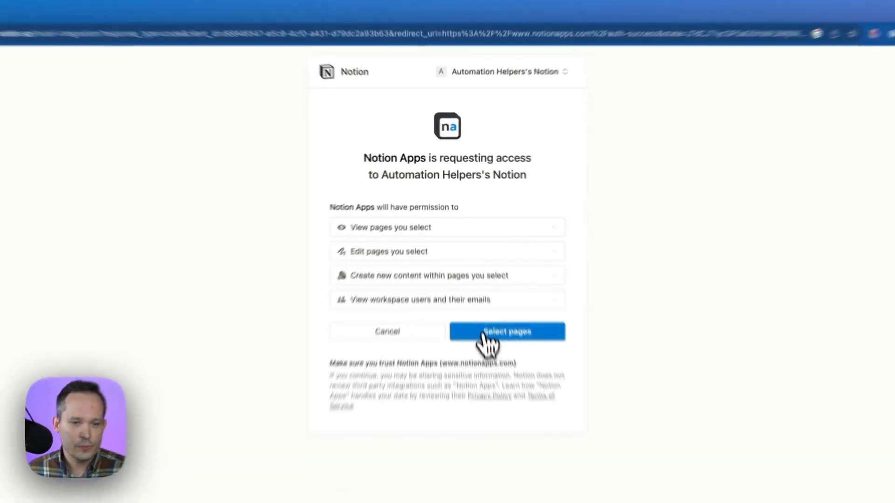
- Grant Notion Apps access to only the Client Portal page, deselecting all other shared pages
left_click(476, 289)
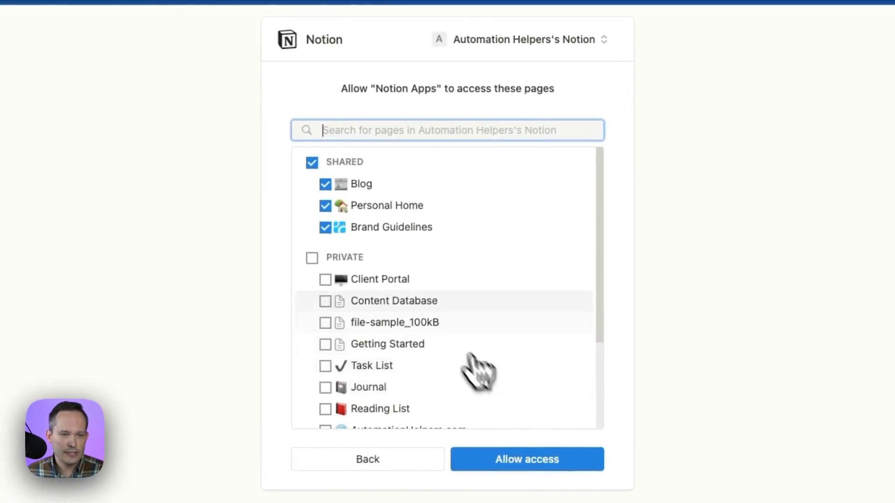
left_click(312, 162)
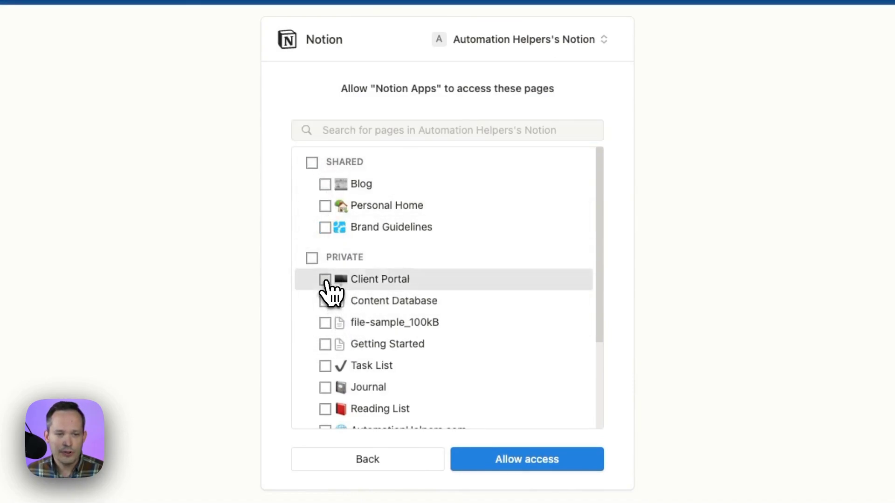
left_click(325, 279)
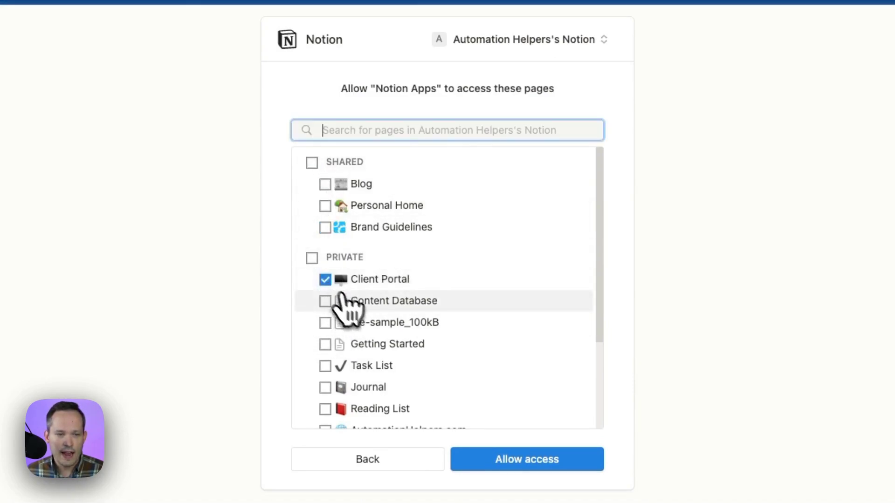
left_click(502, 466)
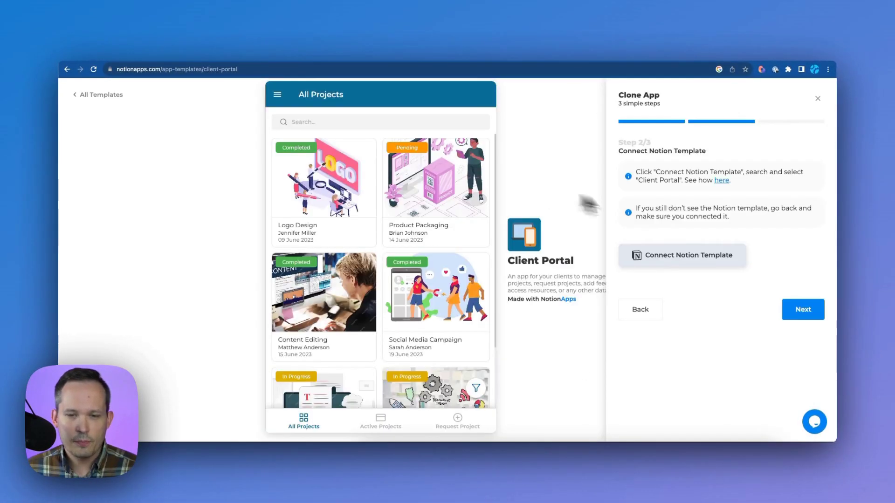
- Advance to step 3 and clone the Client Portal app
left_click(806, 317)
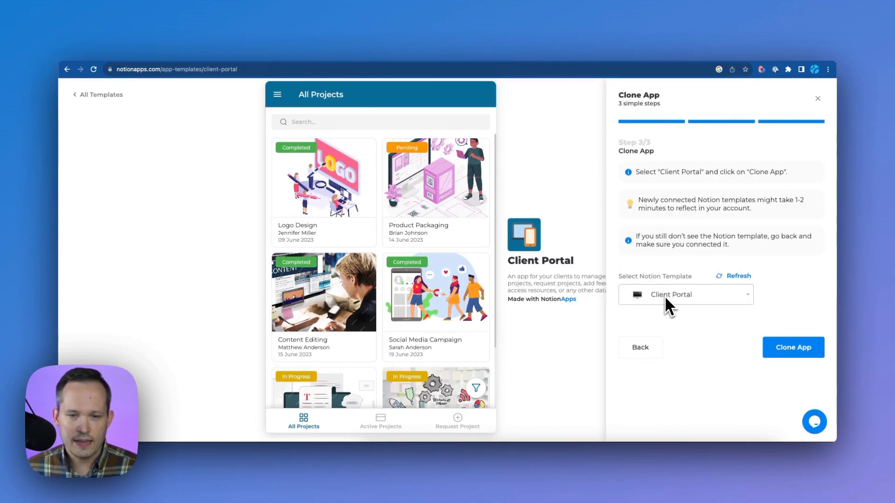
left_click(781, 349)
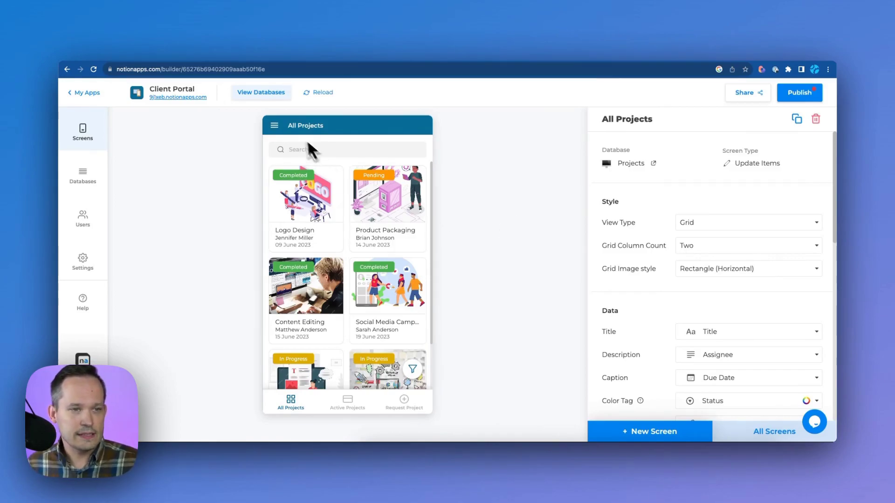
scroll(314, 209, "down", 3)
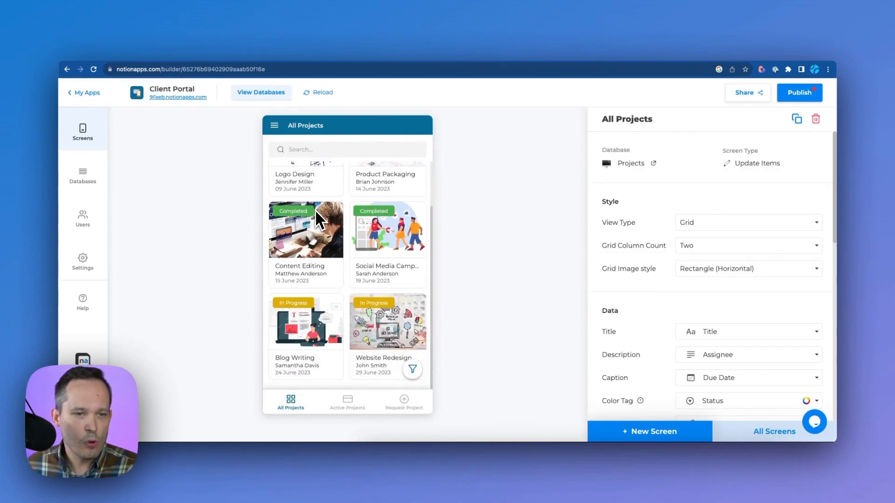
scroll(318, 217, "up", 3)
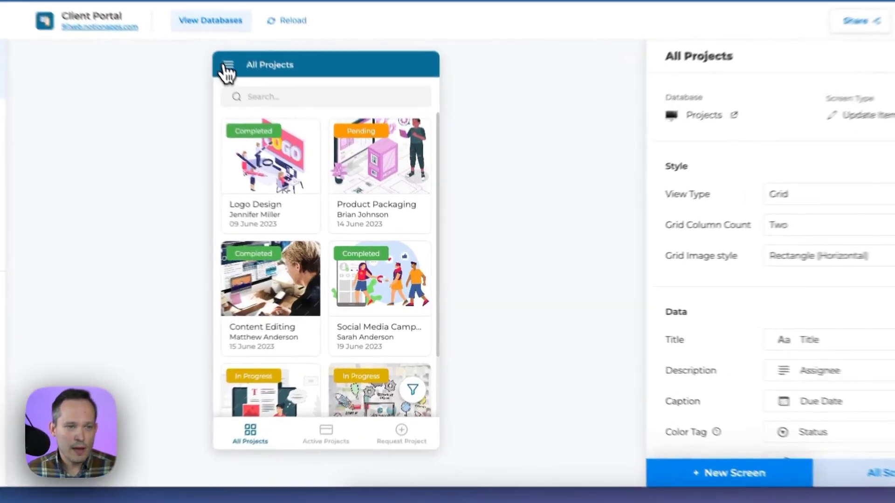
left_click(274, 126)
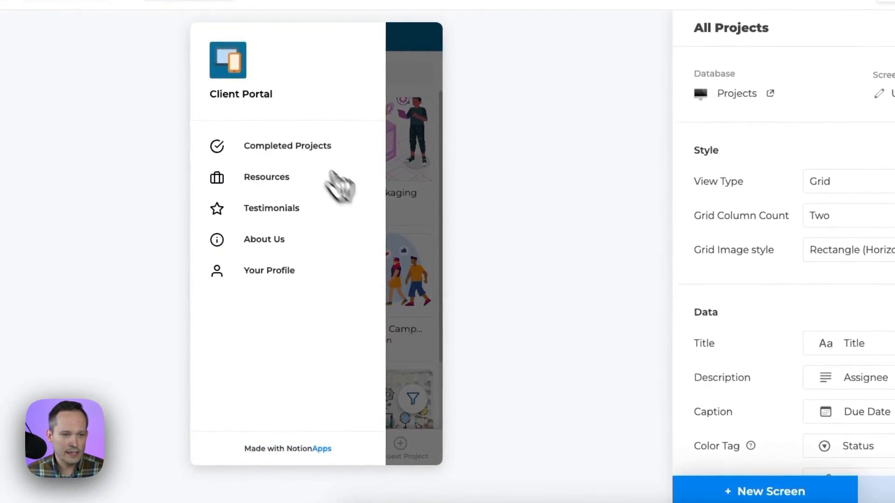
left_click(295, 147)
left_click(210, 37)
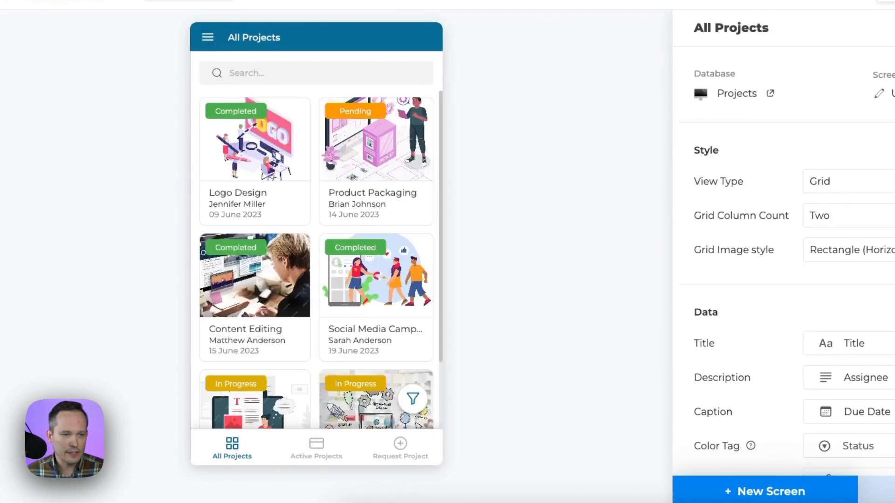
left_click(326, 459)
left_click(235, 450)
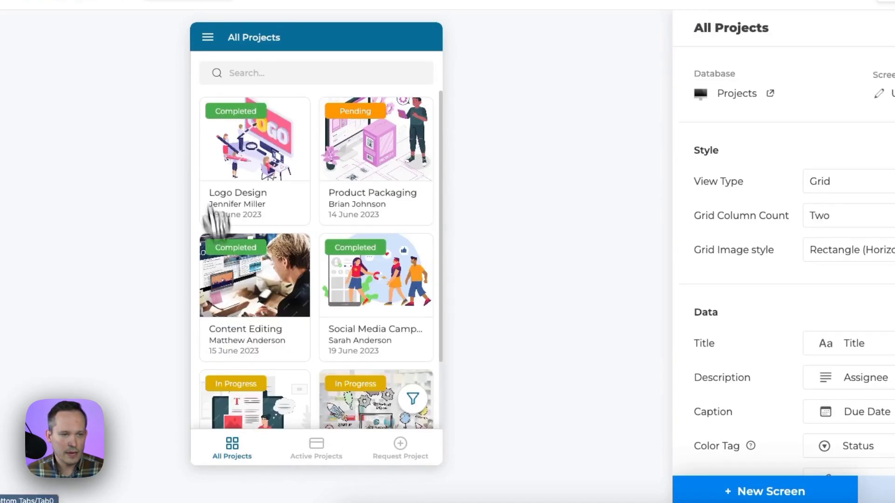
left_click(208, 36)
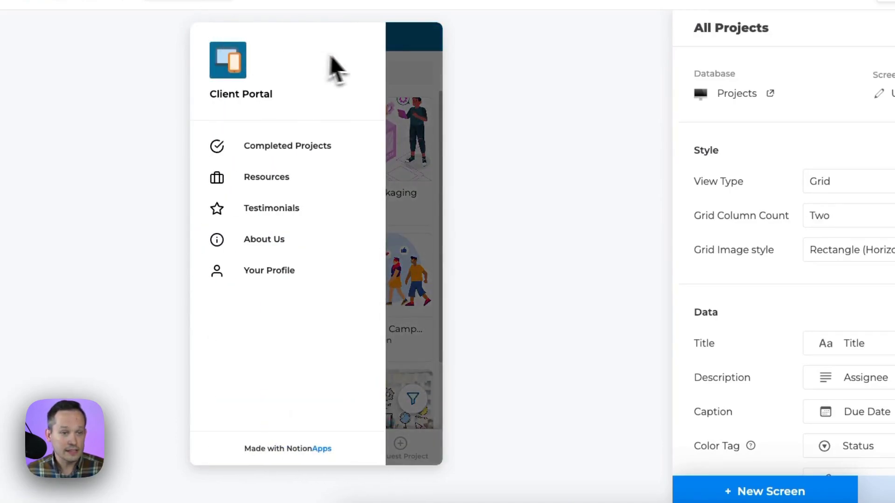
left_click(426, 51)
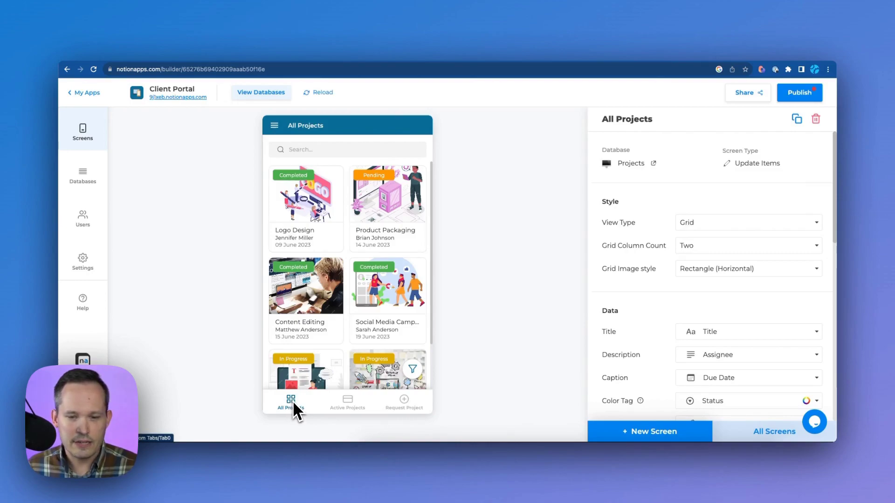
- Show All Screens and scroll through the Bottom and Side Navigation entries
left_click(732, 435)
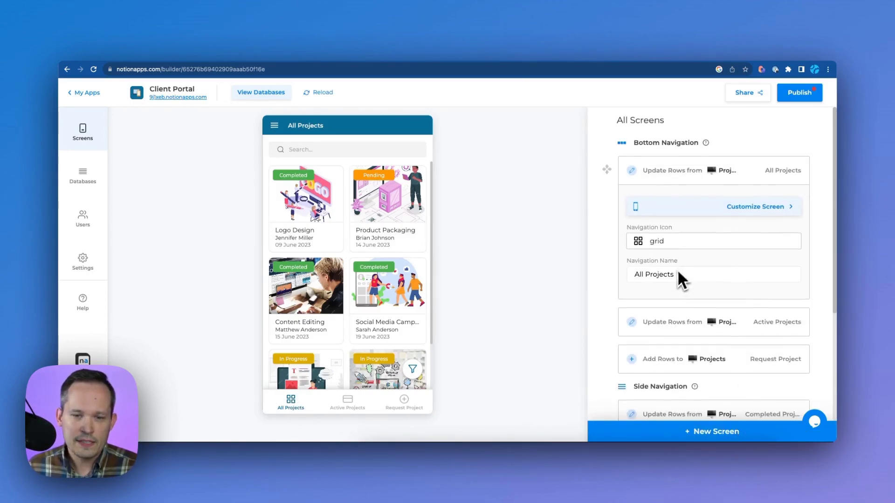
scroll(676, 272, "down", 4)
scroll(701, 373, "up", 4)
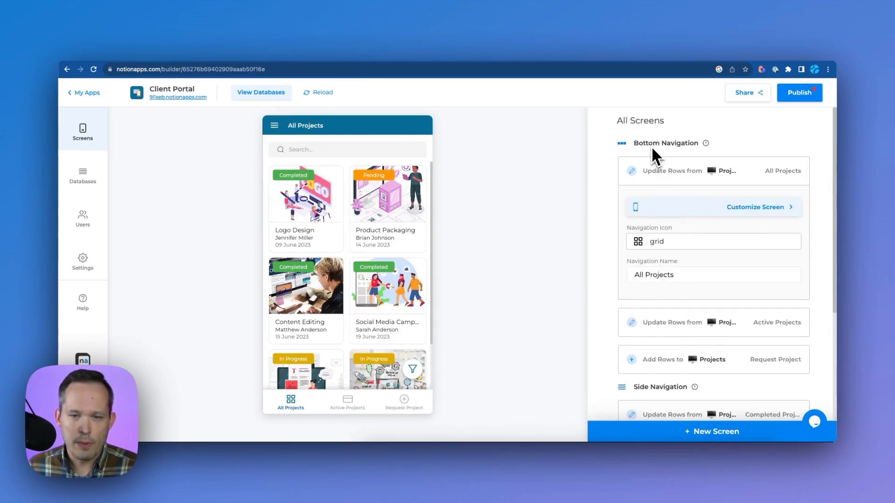
scroll(672, 214, "down", 1)
scroll(673, 211, "down", 2)
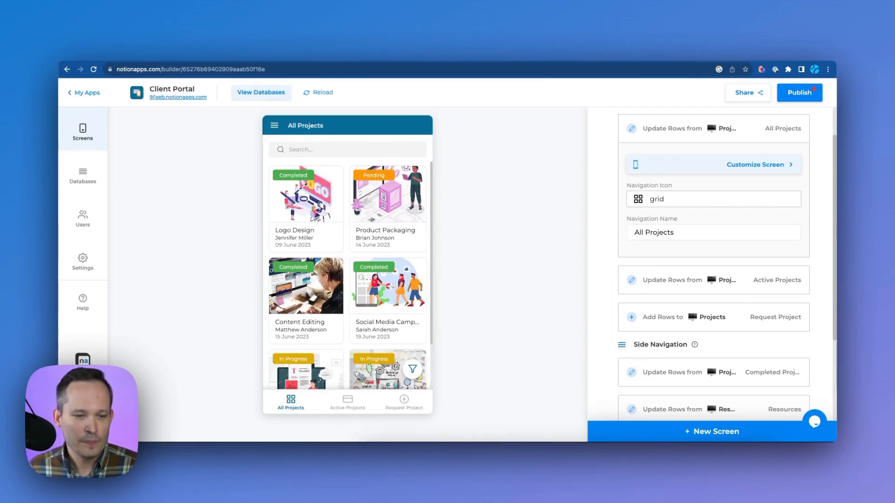
left_click(404, 404)
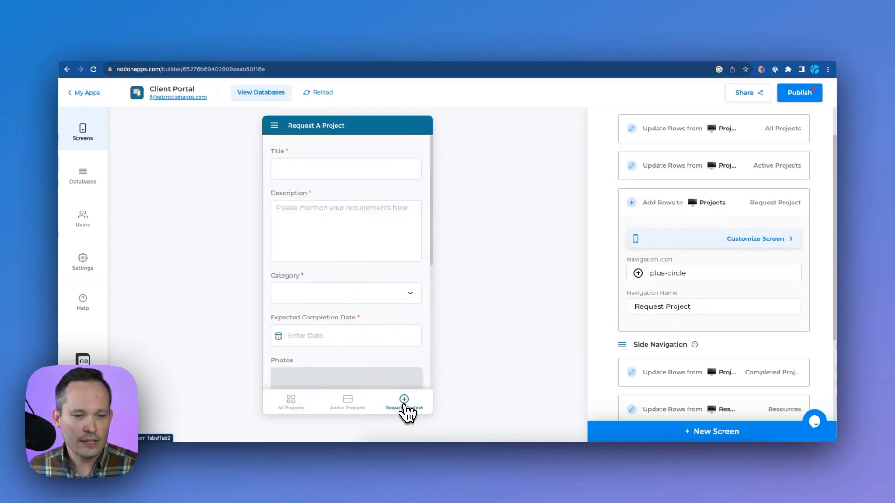
left_click(254, 63)
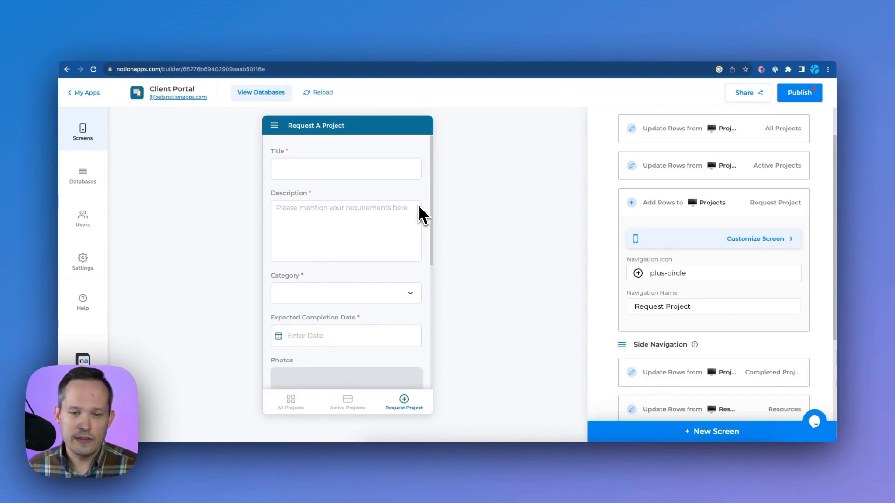
scroll(705, 288, "down", 3)
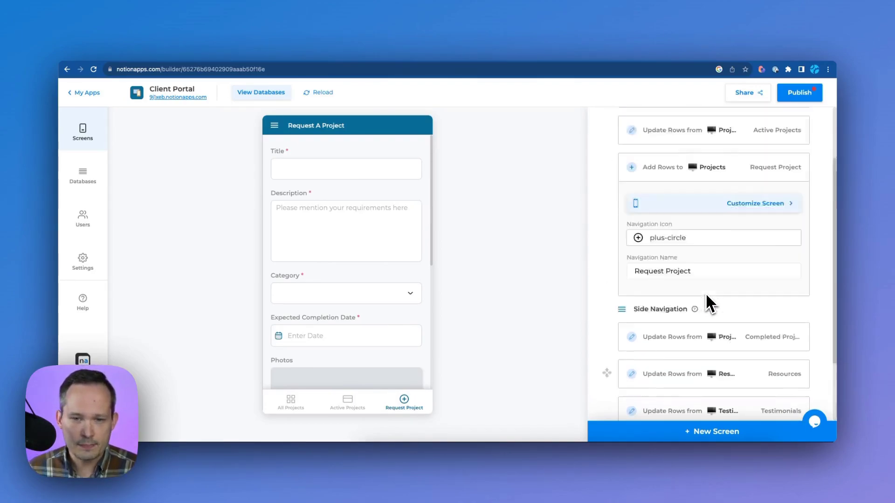
scroll(650, 252, "up", 5)
scroll(371, 265, "down", 1)
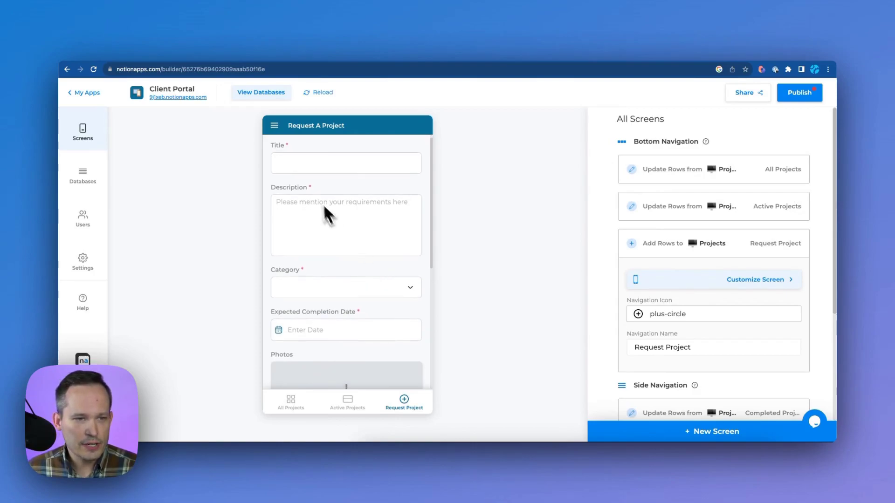
left_click(309, 166)
left_click(309, 215)
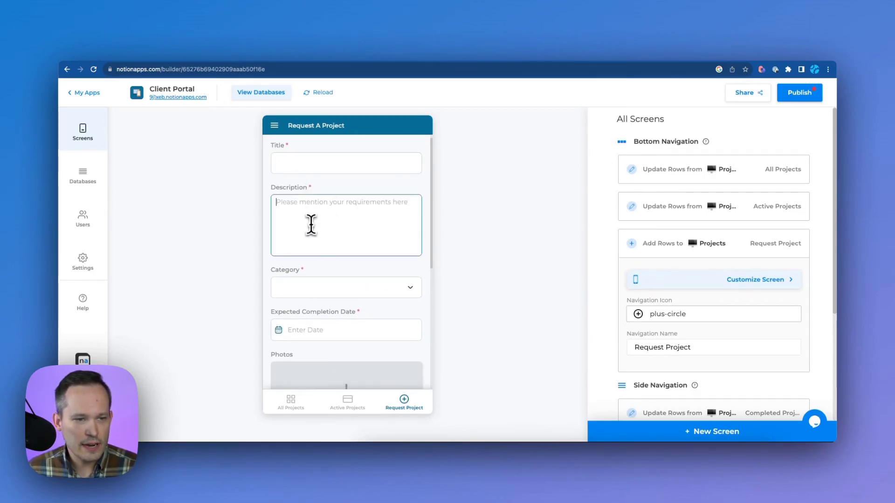
left_click(312, 281)
left_click(351, 274)
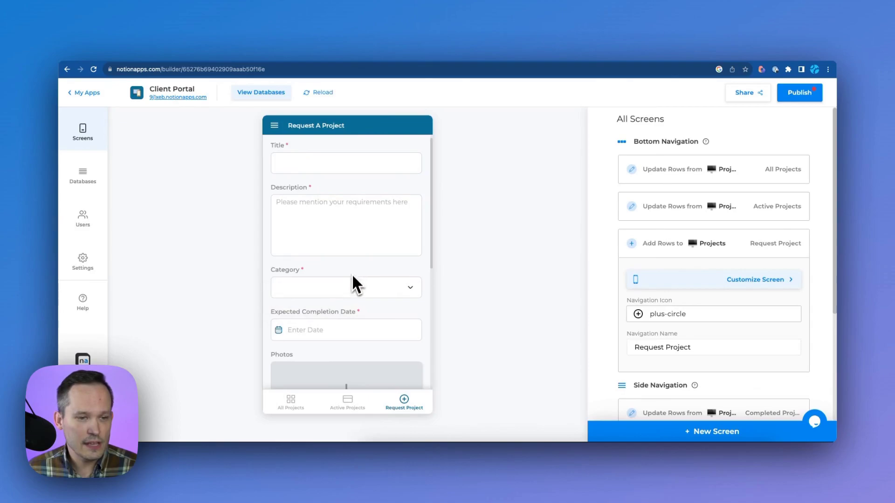
scroll(352, 281, "down", 4)
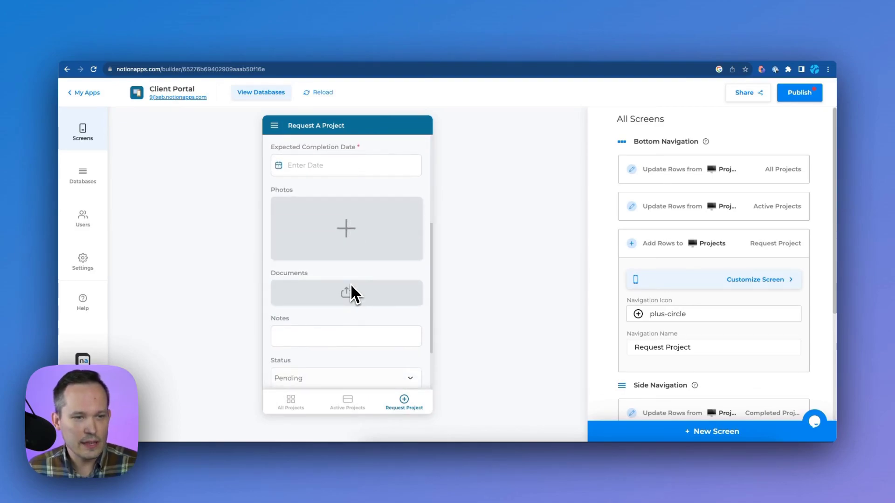
left_click(344, 233)
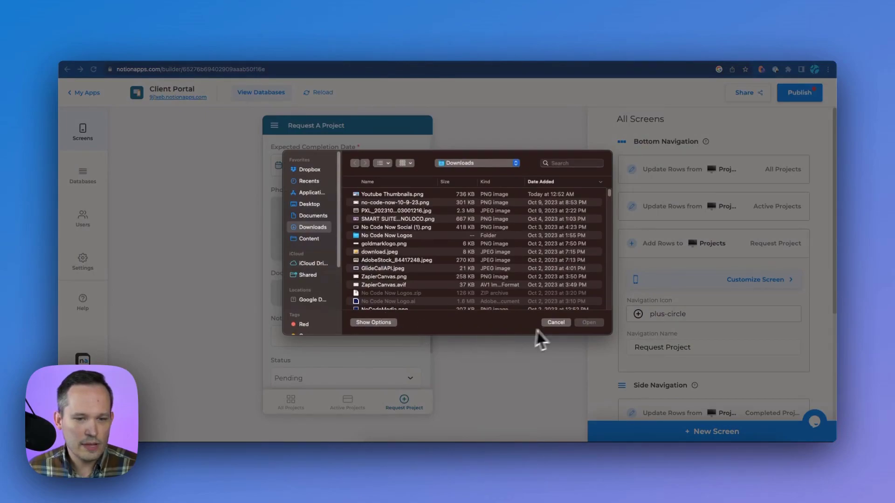
left_click(563, 322)
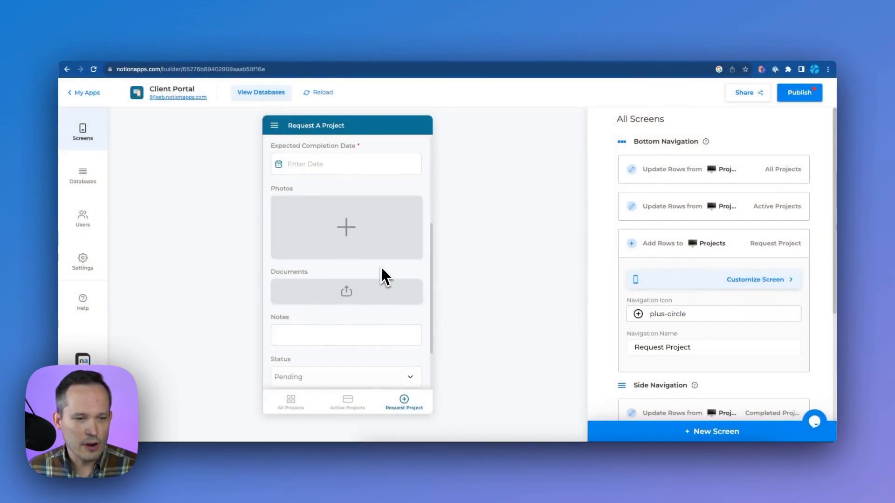
scroll(380, 265, "down", 2)
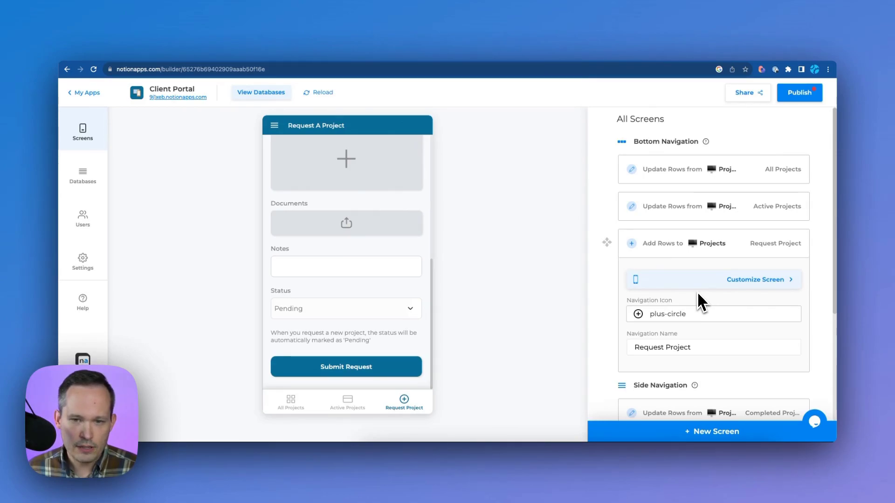
scroll(692, 310, "down", 2)
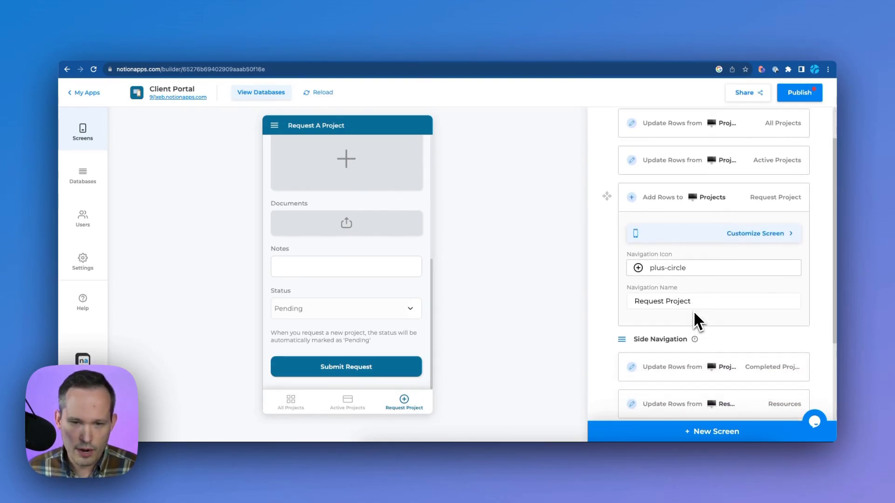
- Open the Request A Project screen settings and expand the Status input
left_click(744, 234)
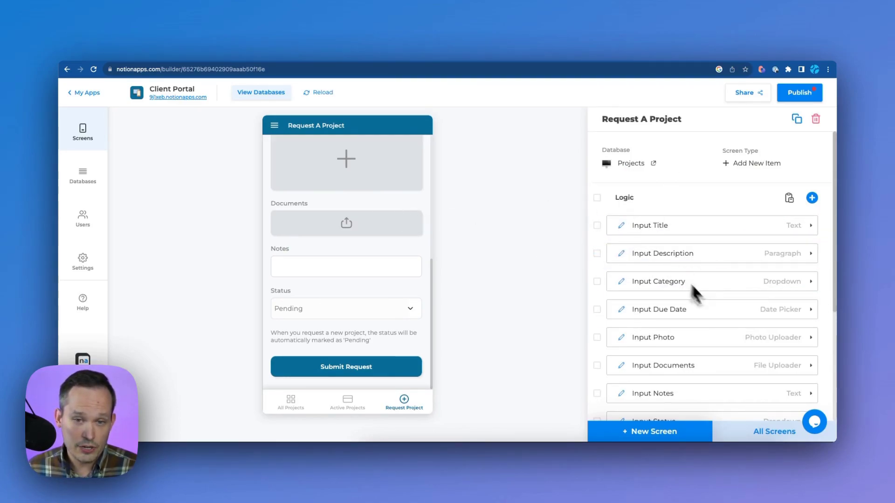
mouse_move(696, 274)
scroll(696, 275, "down", 2)
scroll(697, 277, "down", 3)
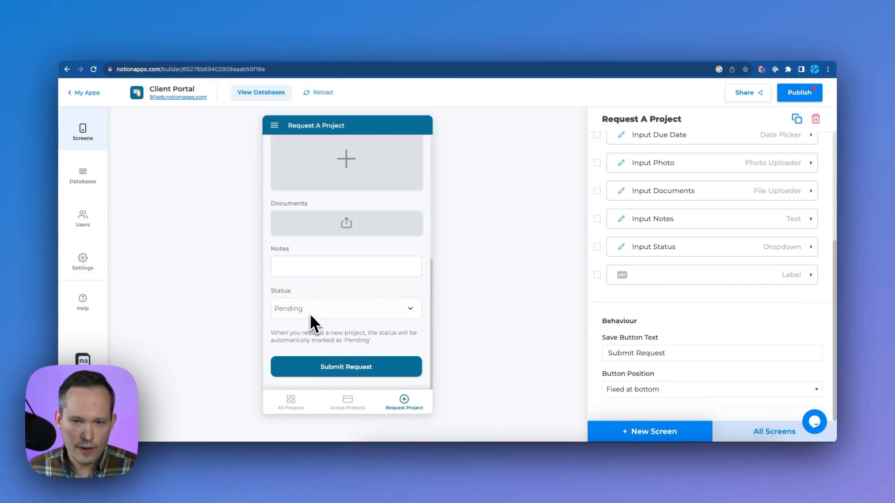
left_click(692, 246)
scroll(698, 236, "down", 5)
scroll(709, 224, "up", 6)
scroll(709, 224, "up", 4)
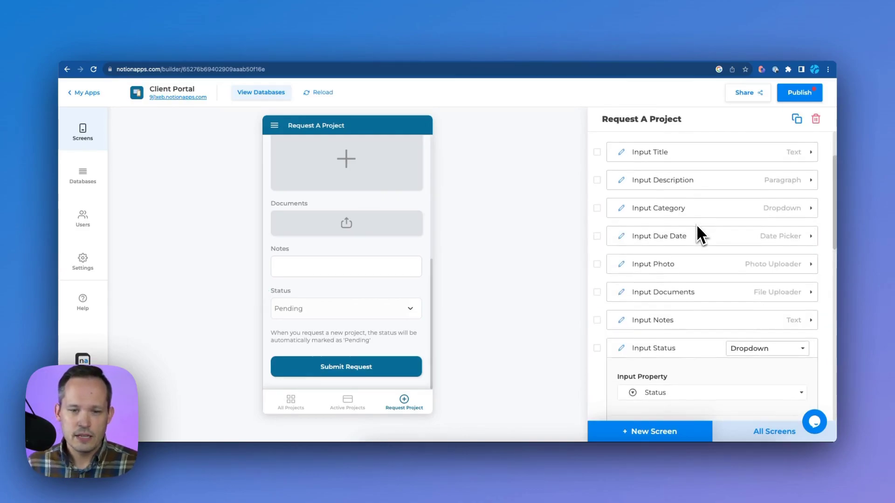
scroll(696, 224, "down", 5)
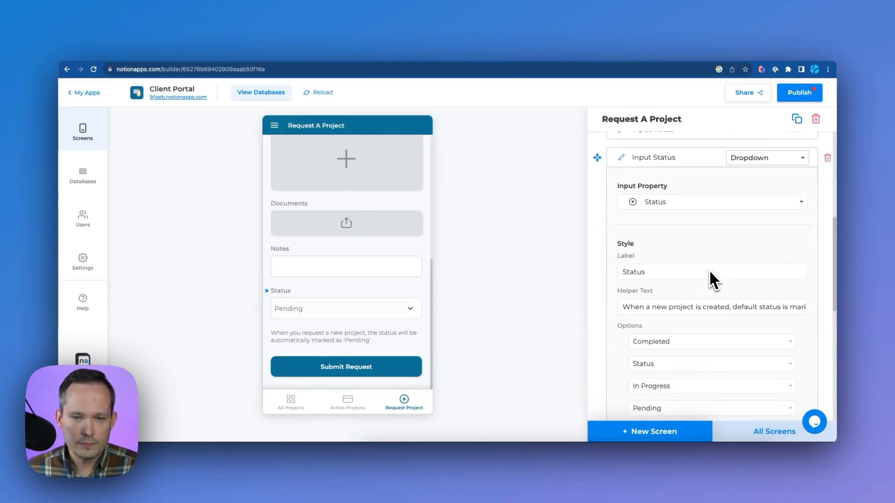
scroll(709, 270, "down", 1)
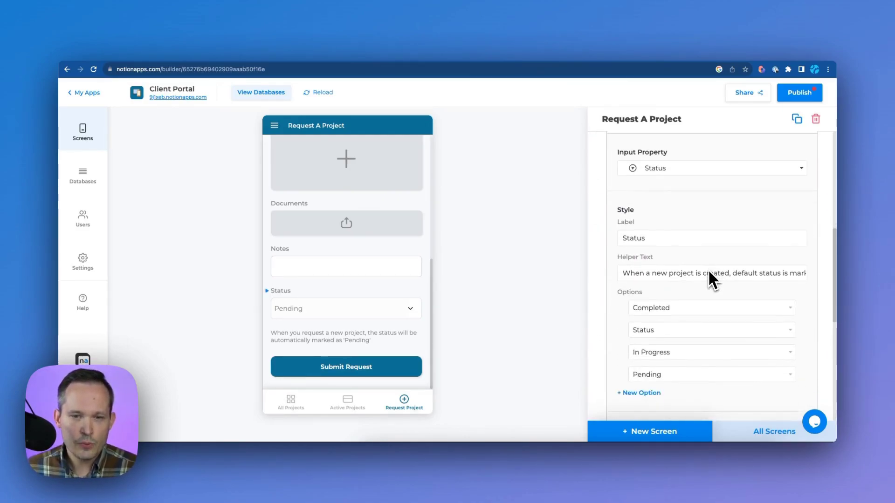
- Relabel the Status input 'Stage', leaving its helper text and status options unchanged
double_click(644, 238)
type("STage")
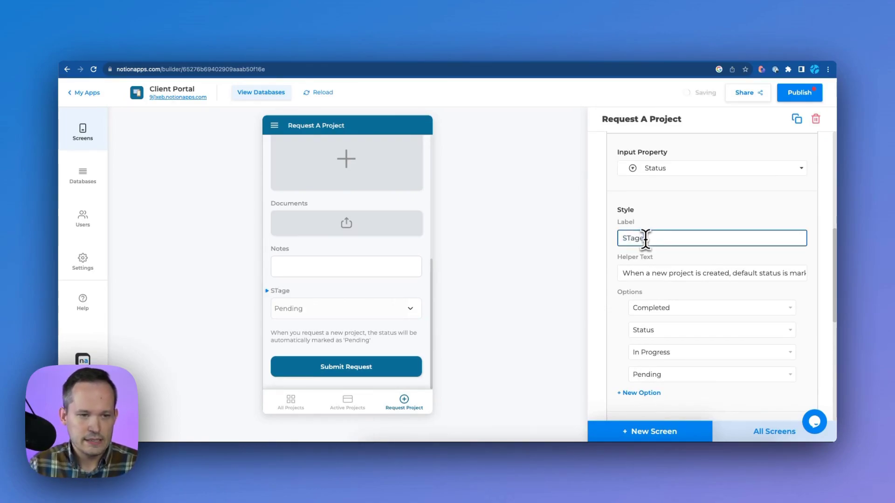
key("BackSpace")
key("BackSpace")
key("BackSpace")
key("BackSpace")
type("tage")
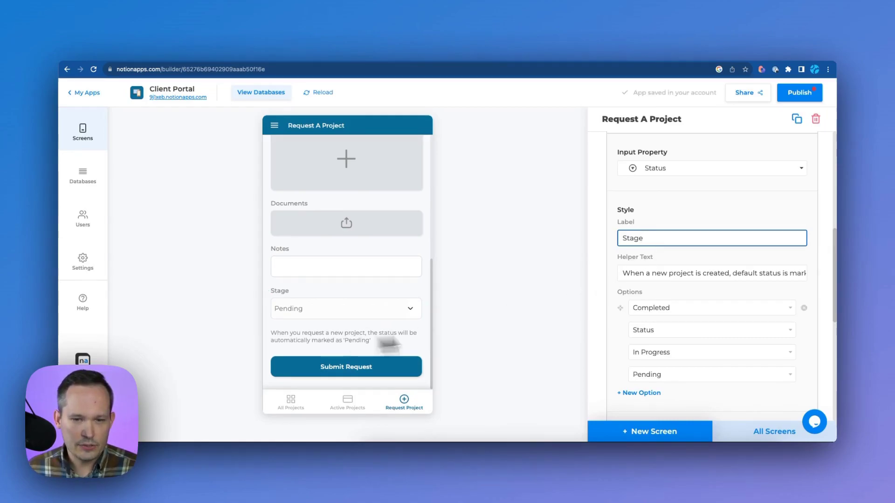
left_click(693, 275)
triple_click(692, 274)
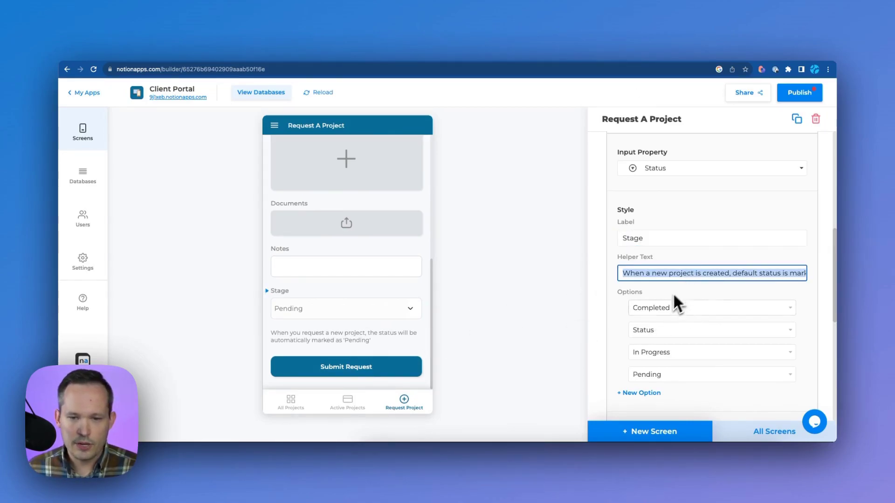
scroll(683, 299, "up", 1)
scroll(686, 303, "down", 4)
left_click(734, 162)
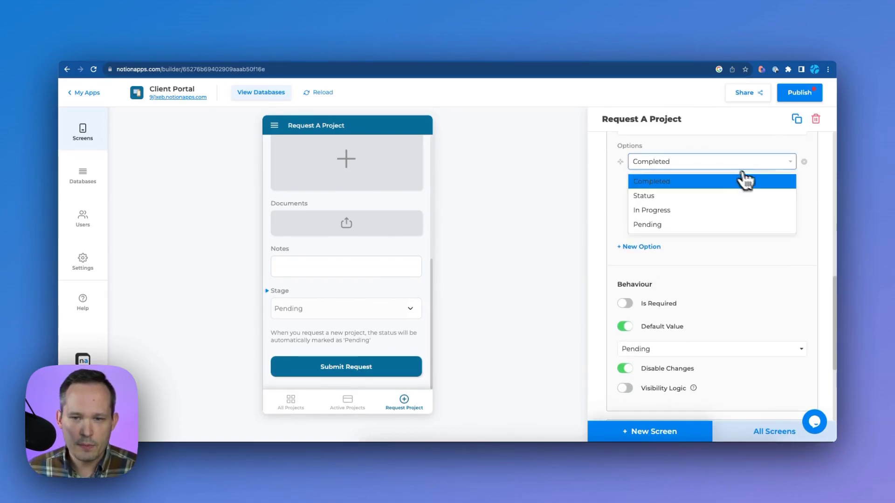
left_click(821, 200)
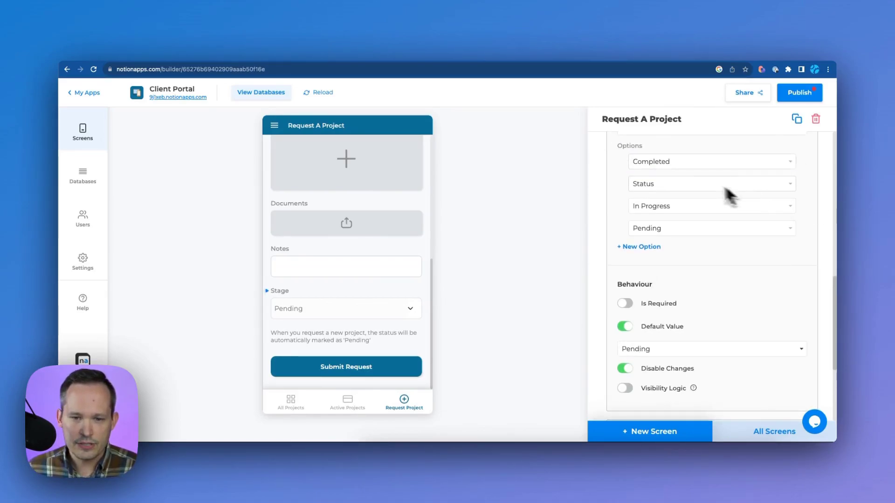
scroll(723, 280, "up", 2)
scroll(723, 281, "down", 3)
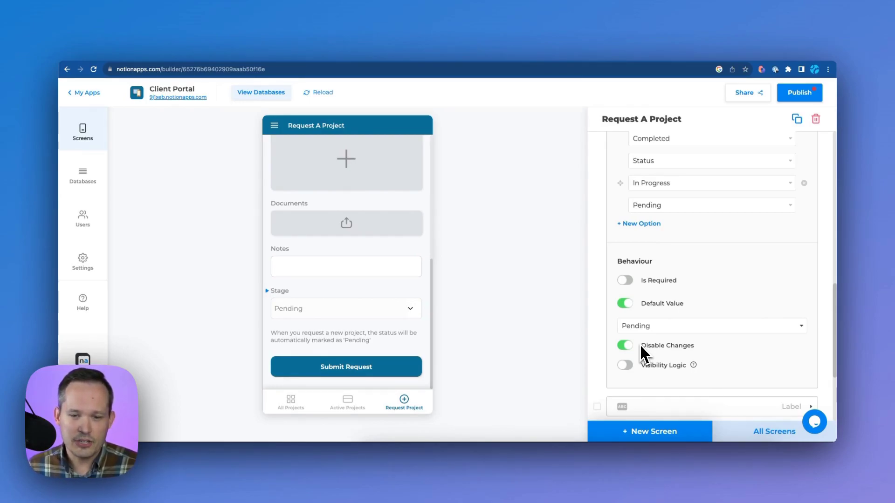
- Enable visibility logic for Stage, add a condition rule, then turn it back off
mouse_move(692, 366)
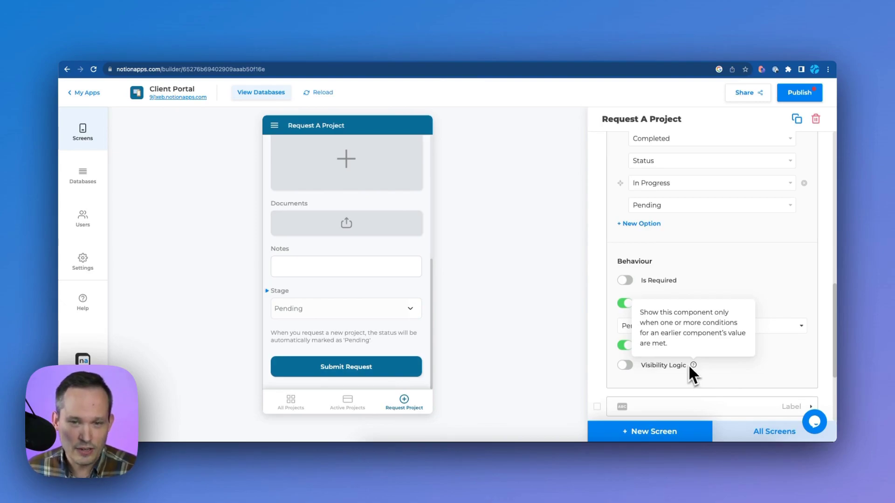
left_click(626, 366)
left_click(638, 397)
scroll(676, 337, "down", 3)
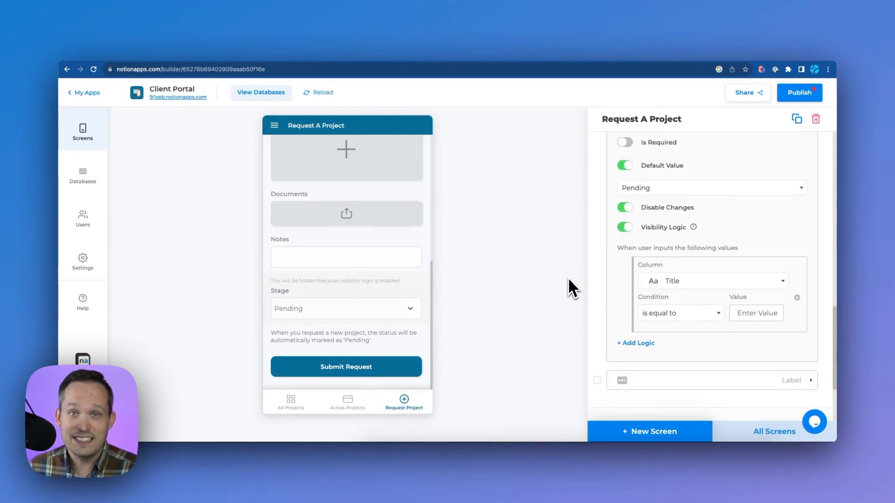
left_click(626, 227)
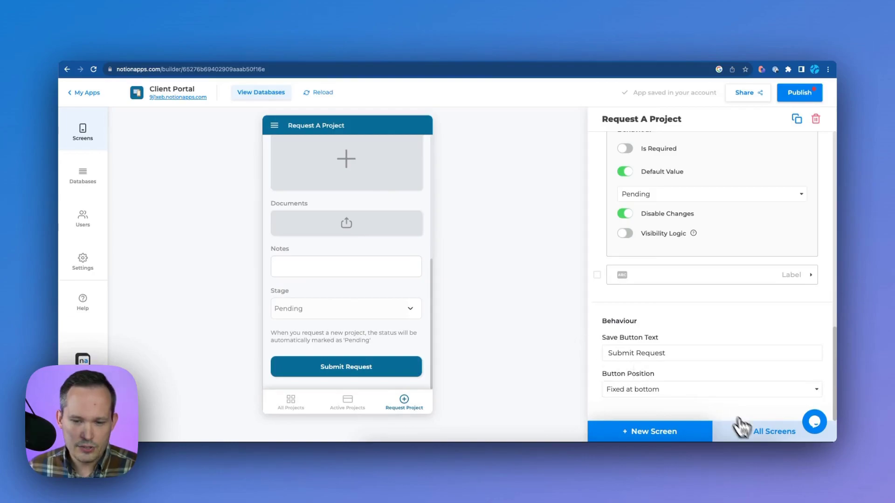
- Return to All Screens and expand the All Projects bottom-navigation item
left_click(754, 435)
scroll(692, 282, "down", 3)
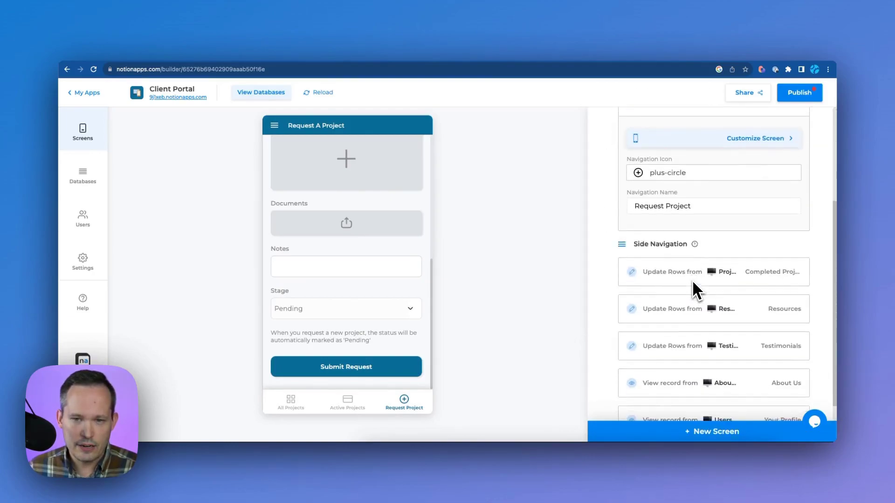
scroll(692, 282, "up", 3)
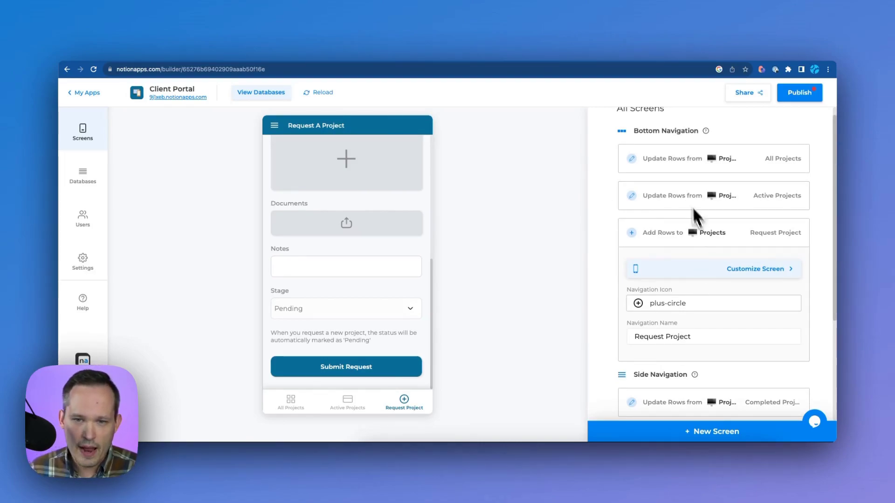
left_click(681, 170)
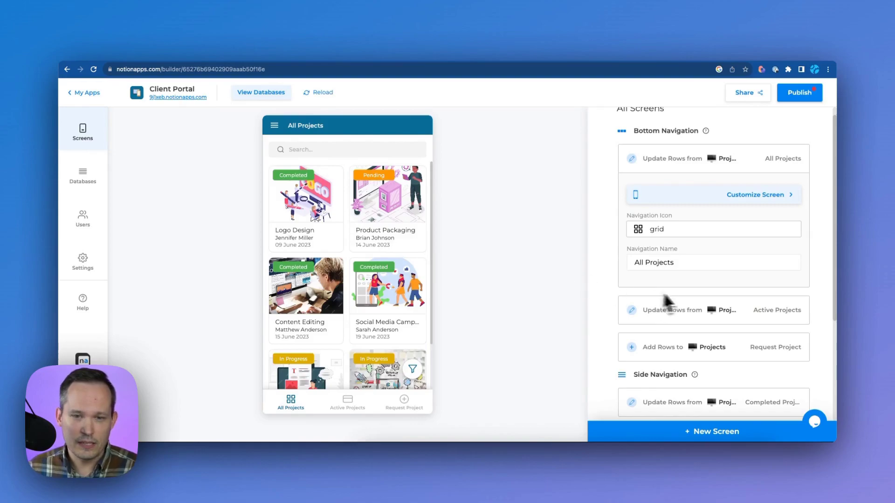
- Open the All Projects screen settings and scroll down to Filtering
left_click(751, 197)
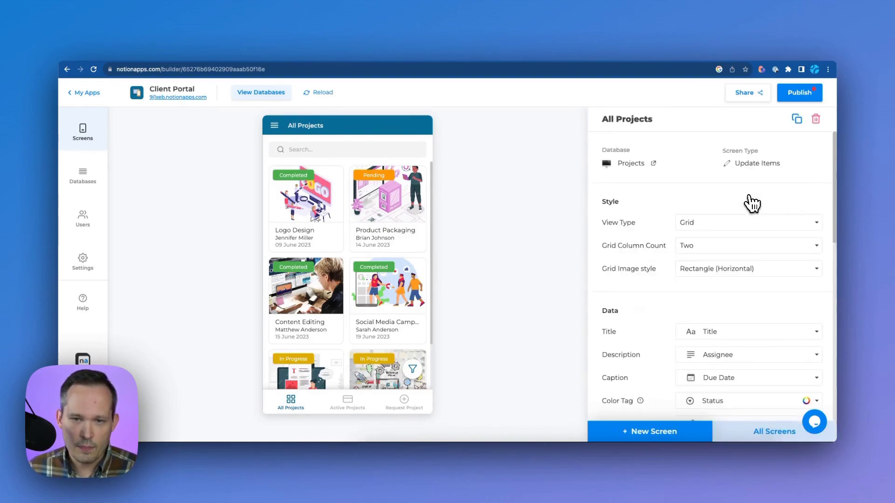
scroll(730, 295, "down", 6)
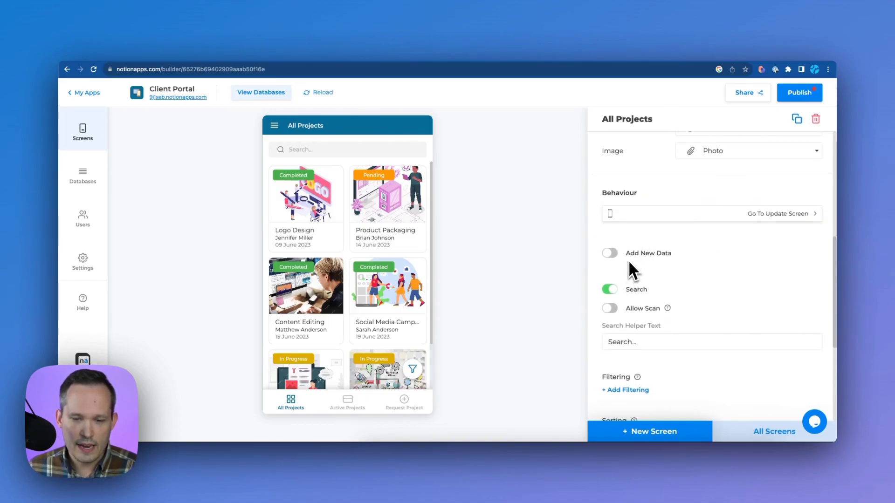
scroll(616, 292, "down", 3)
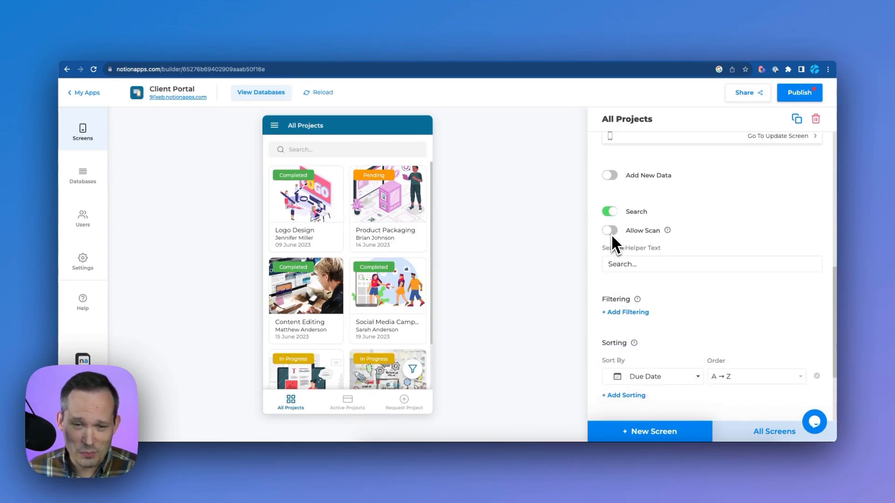
scroll(613, 239, "down", 2)
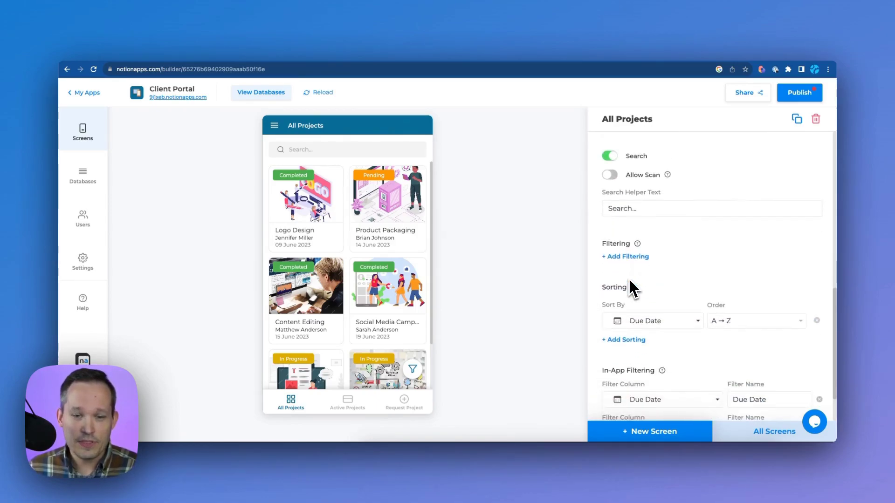
- Add a filter: Status is not equal to Completed
left_click(627, 255)
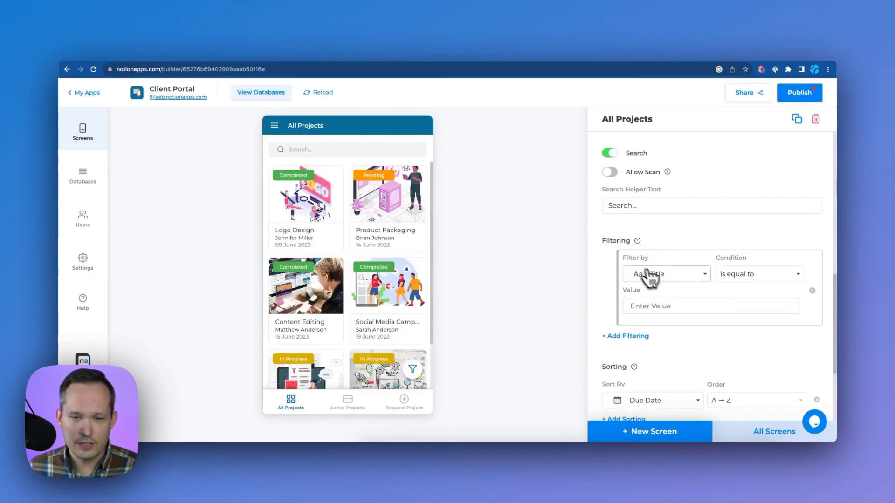
left_click(676, 279)
scroll(667, 356, "down", 2)
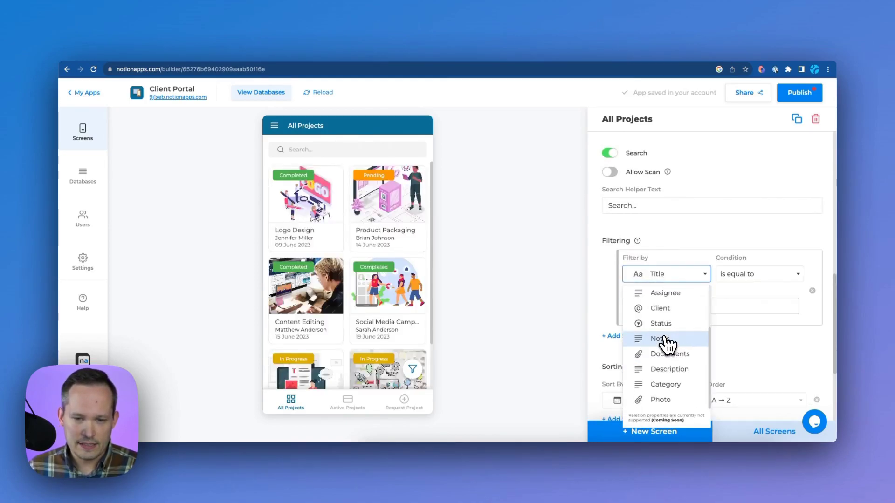
left_click(660, 323)
left_click(746, 274)
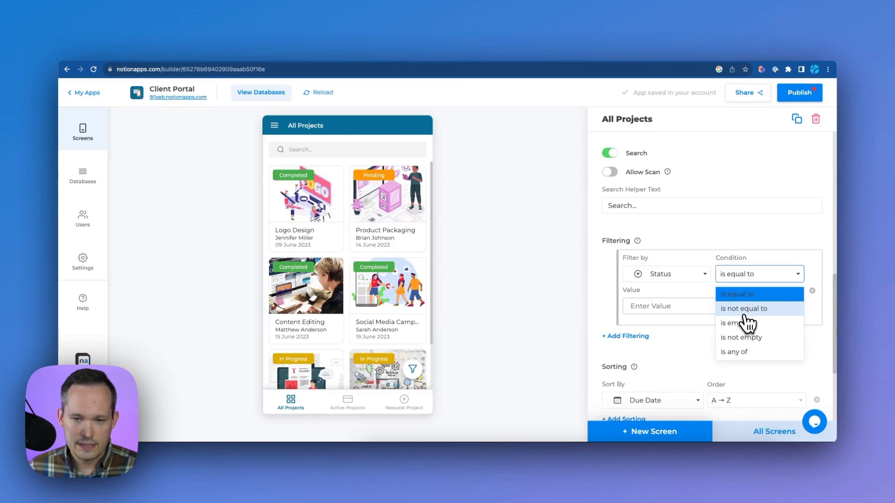
left_click(744, 309)
left_click(673, 312)
type("Completed")
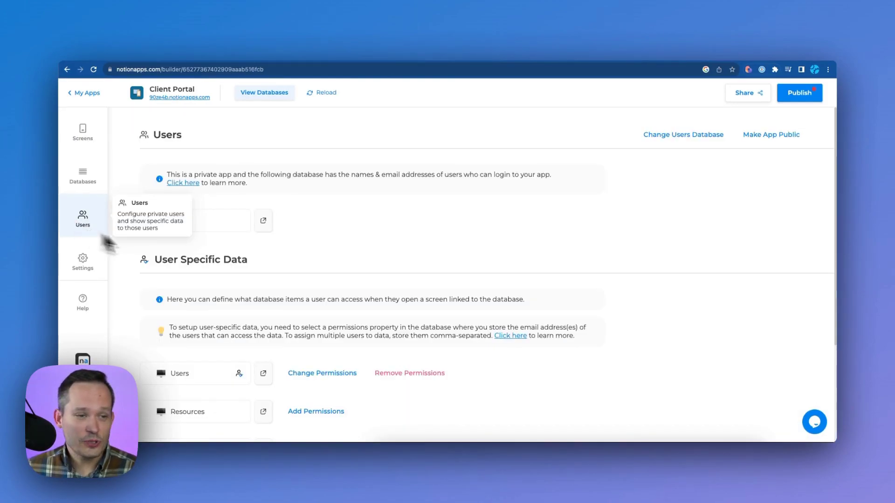
- Check that the Users data is personalised by the Email column
scroll(296, 322, "down", 2)
scroll(298, 318, "down", 2)
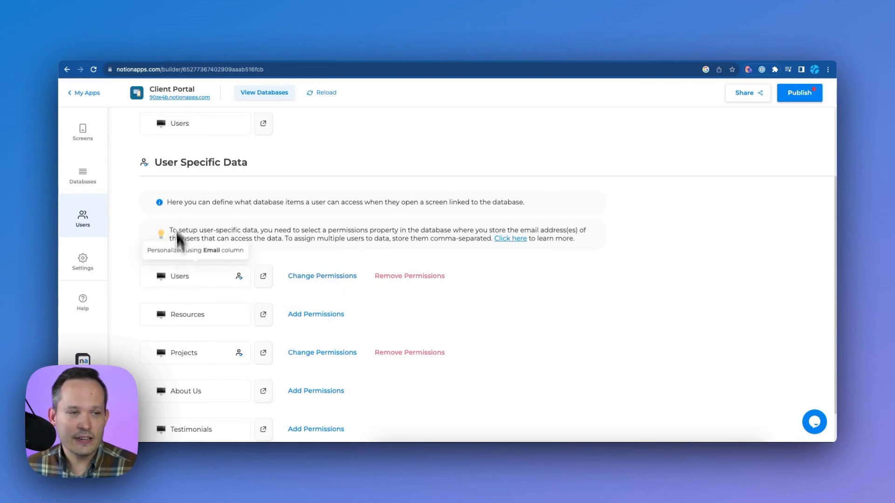
scroll(231, 292, "up", 1)
scroll(232, 292, "down", 1)
left_click(320, 279)
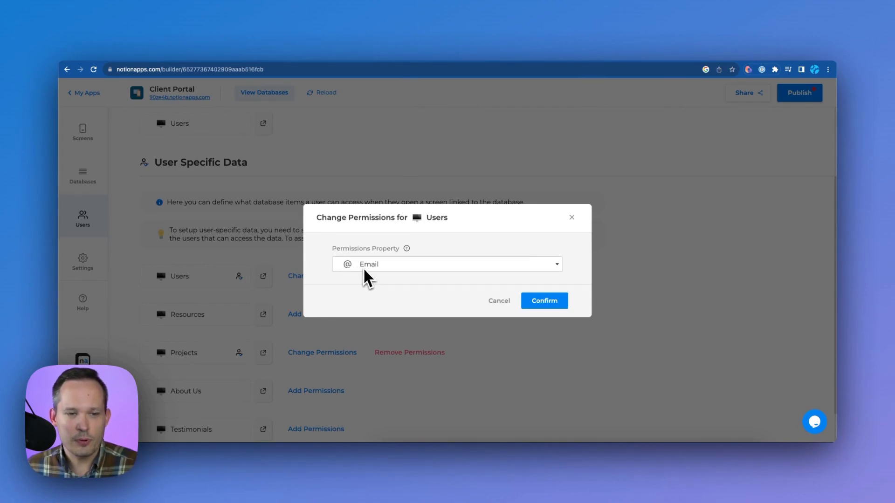
left_click(568, 215)
- Check that Projects are personalised by the Client column, then open the Projects database
scroll(247, 300, "down", 1)
mouse_move(226, 310)
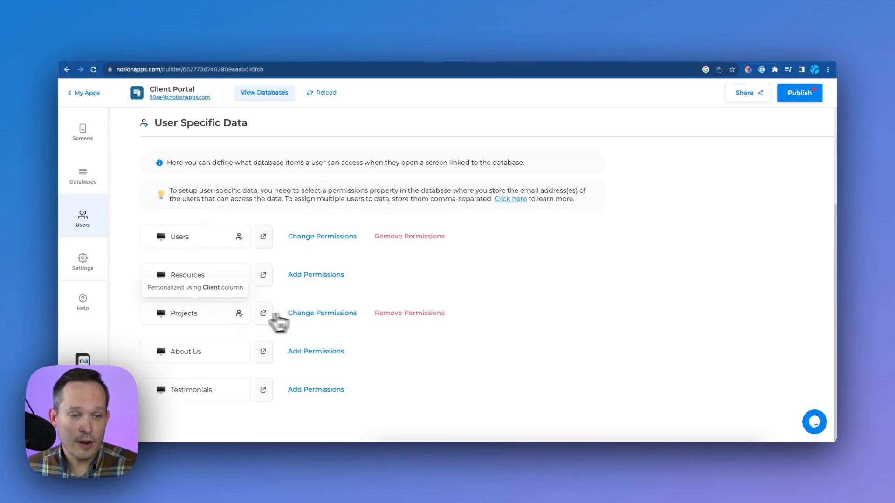
left_click(303, 313)
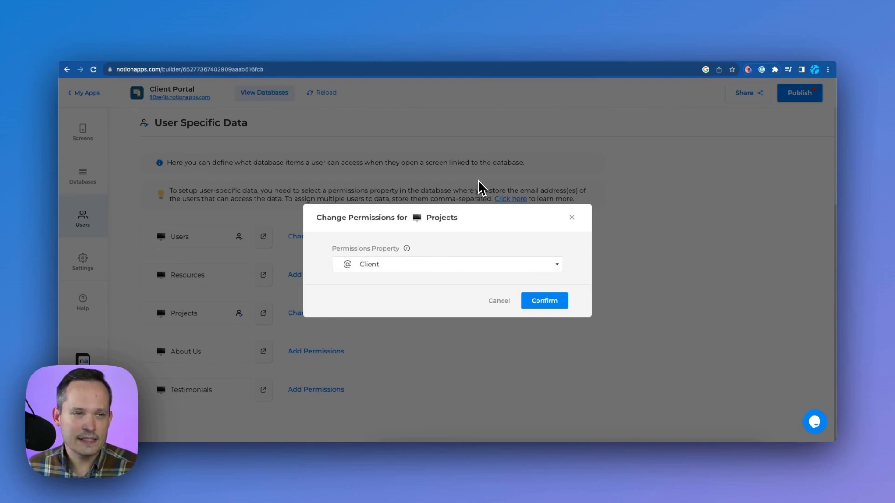
left_click(208, 61)
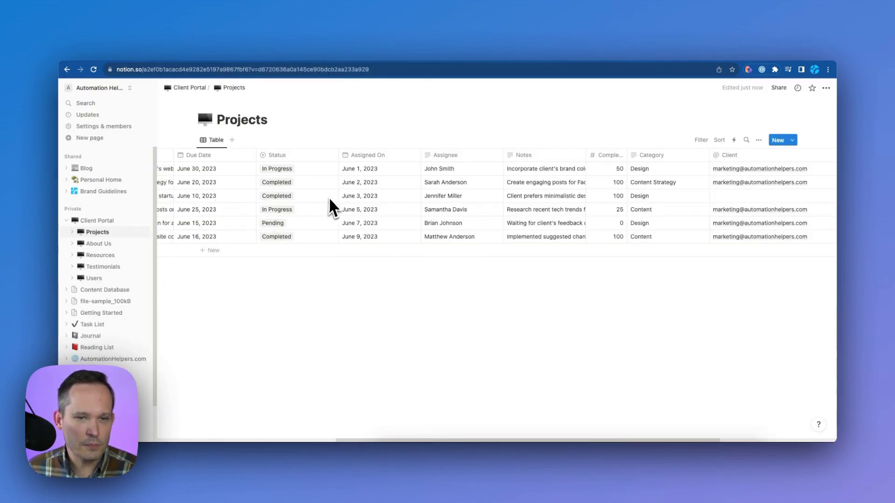
- Scroll the Projects table right to inspect the Client email column
scroll(329, 201, "right", 5)
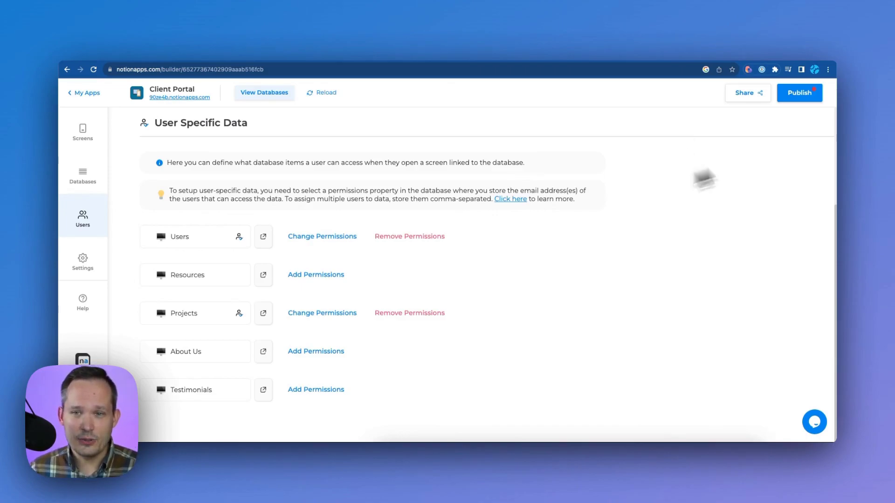
- Publish the Client Portal's latest changes and bring up its shareable App URL
left_click(800, 96)
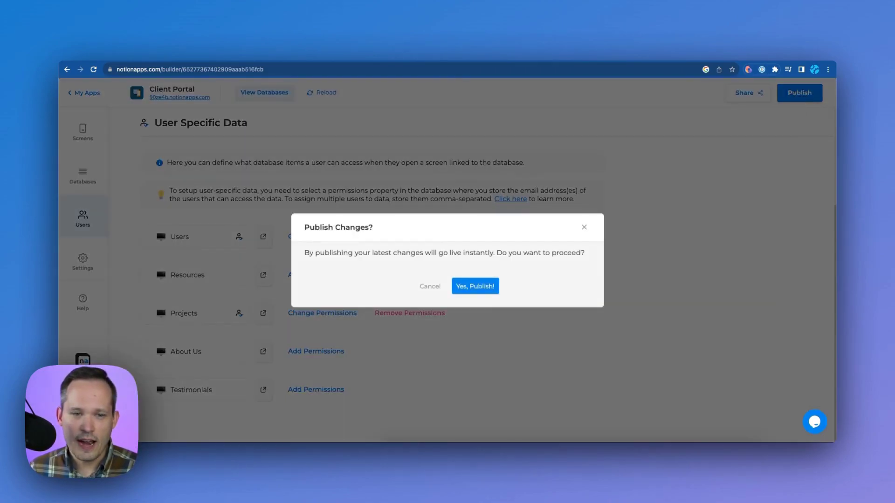
left_click(486, 286)
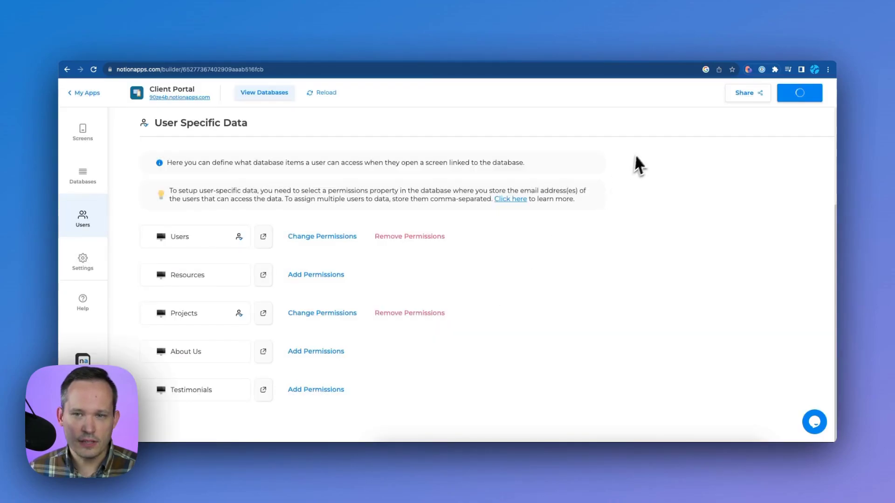
left_click(735, 99)
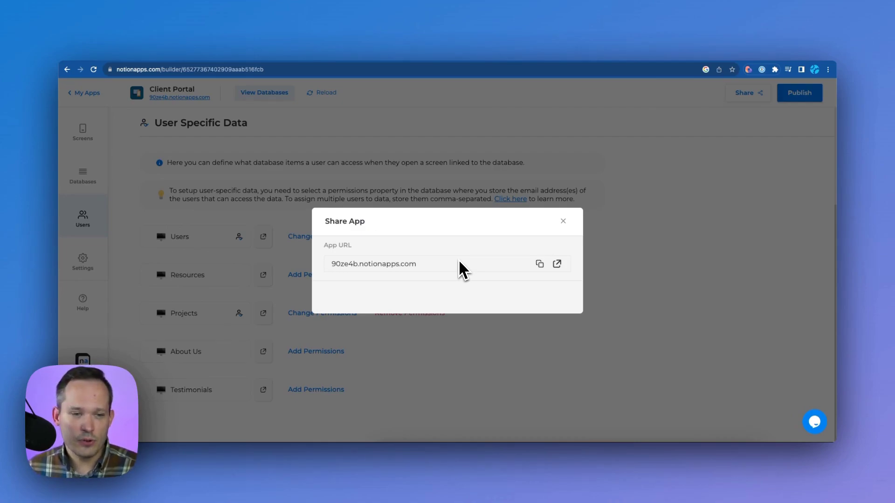
- Open the live Client Portal and request a login code for the client's e-mail address
left_click(557, 264)
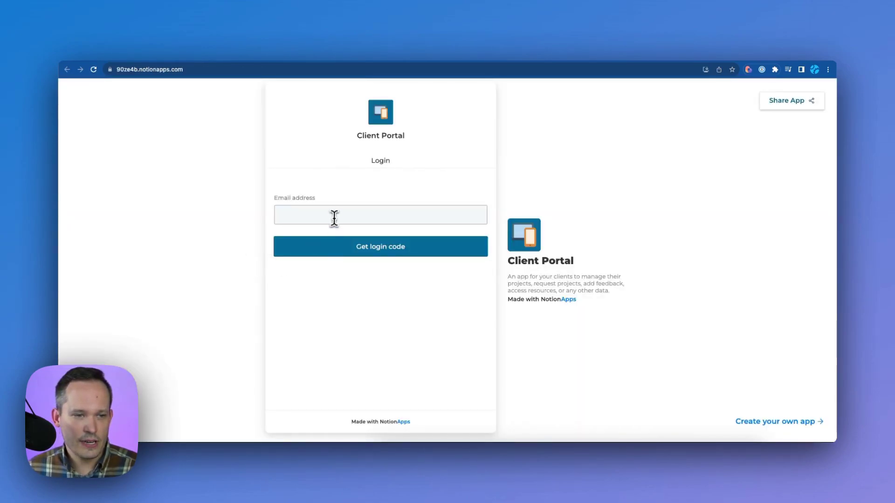
left_click(324, 213)
left_click(393, 254)
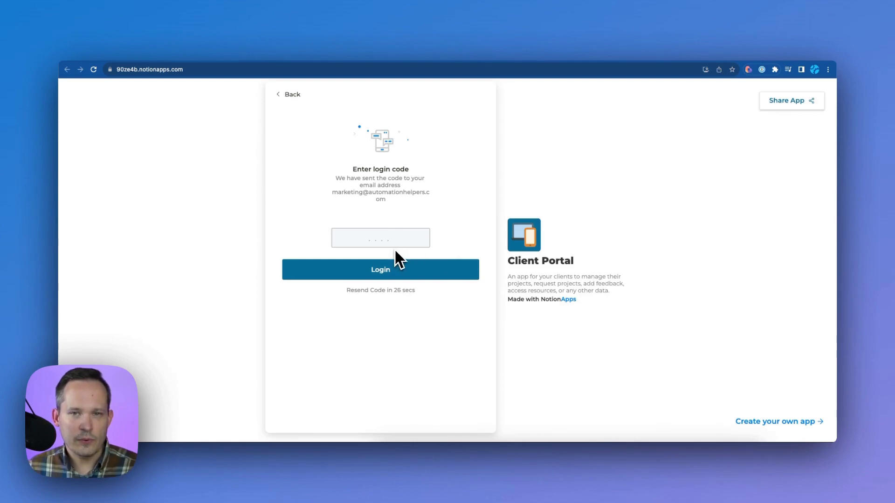
- Enter the received verification code to log in as the client
left_click(361, 240)
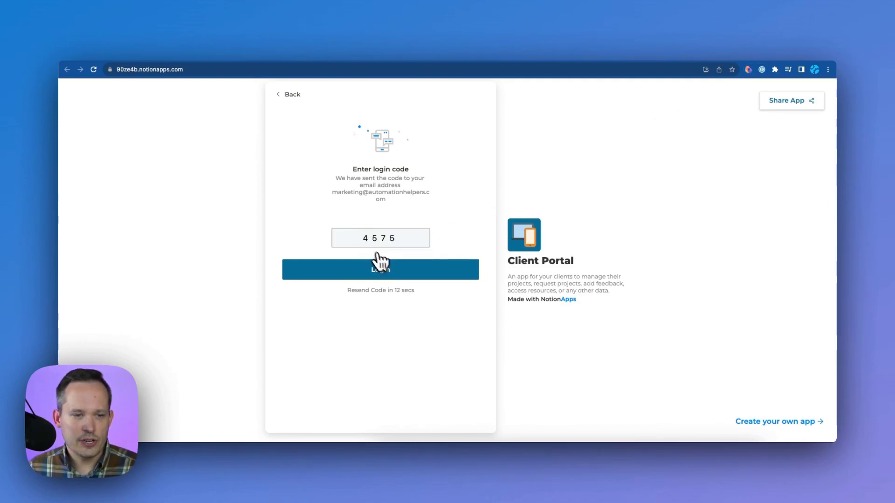
left_click(386, 277)
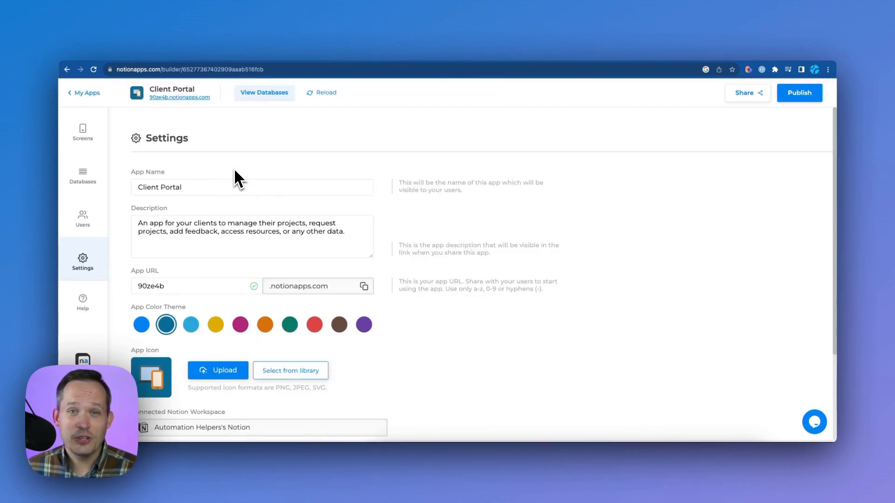
scroll(180, 204, "down", 2)
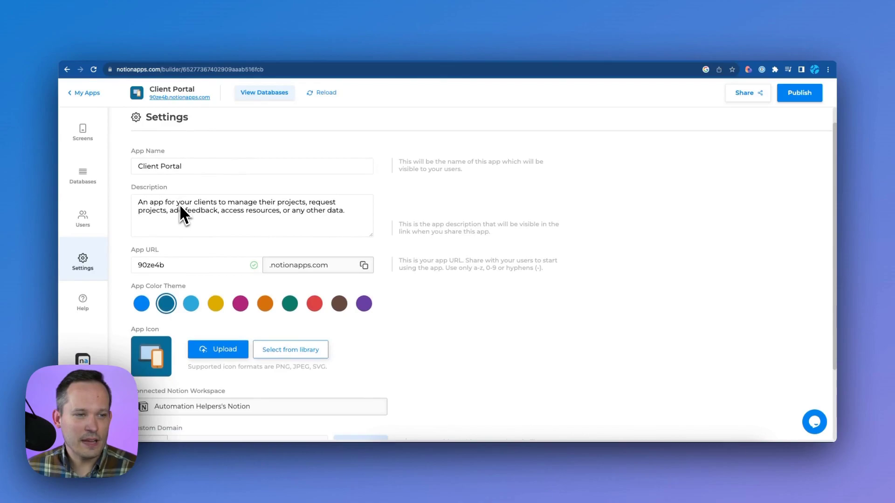
scroll(180, 207, "down", 4)
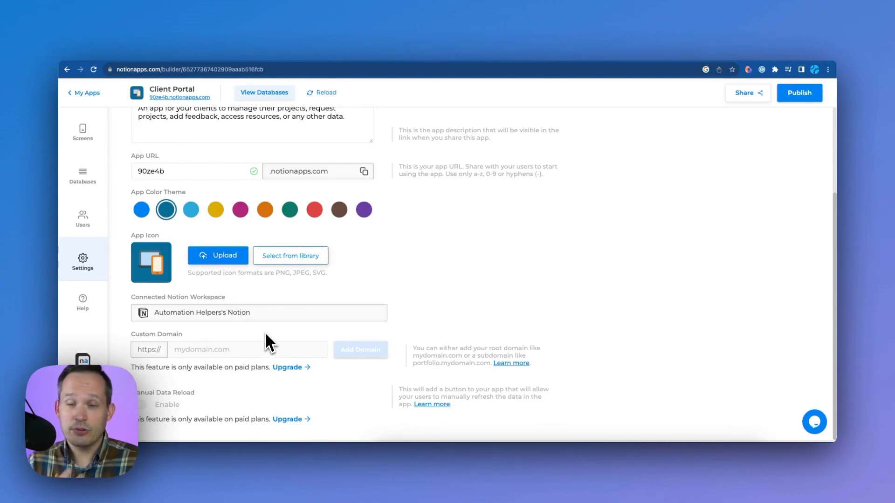
scroll(266, 339, "up", 3)
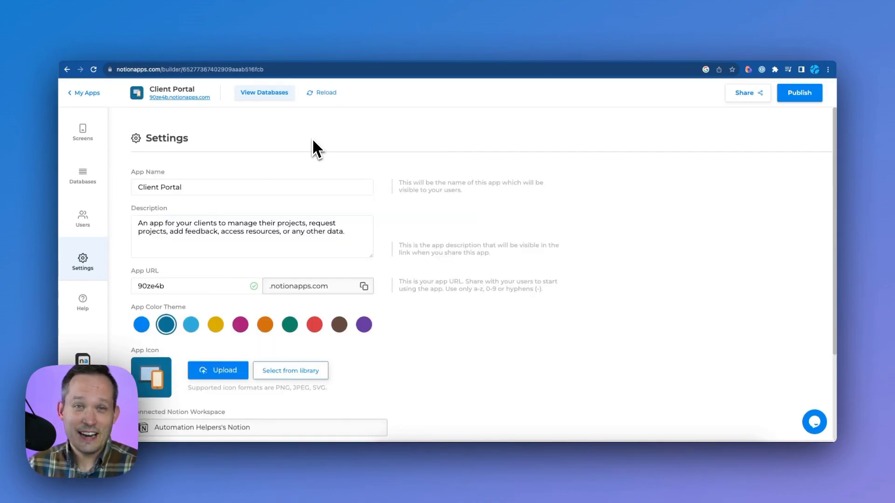